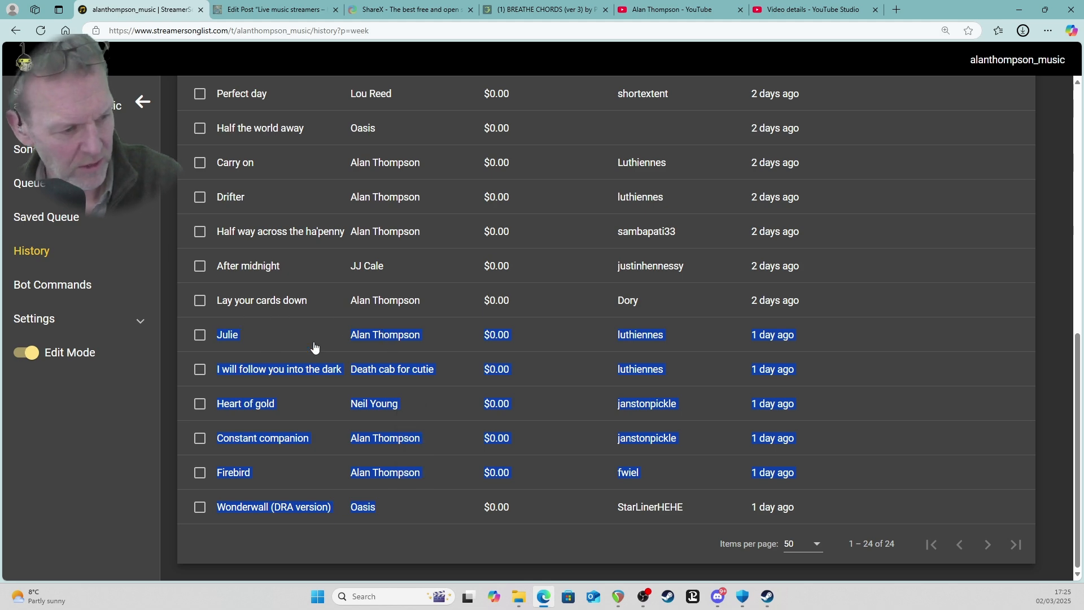
Switch to the YouTube Studio video details and paste the copied song history rows at the end of the description.
left_click(794, 11)
left_click(172, 299)
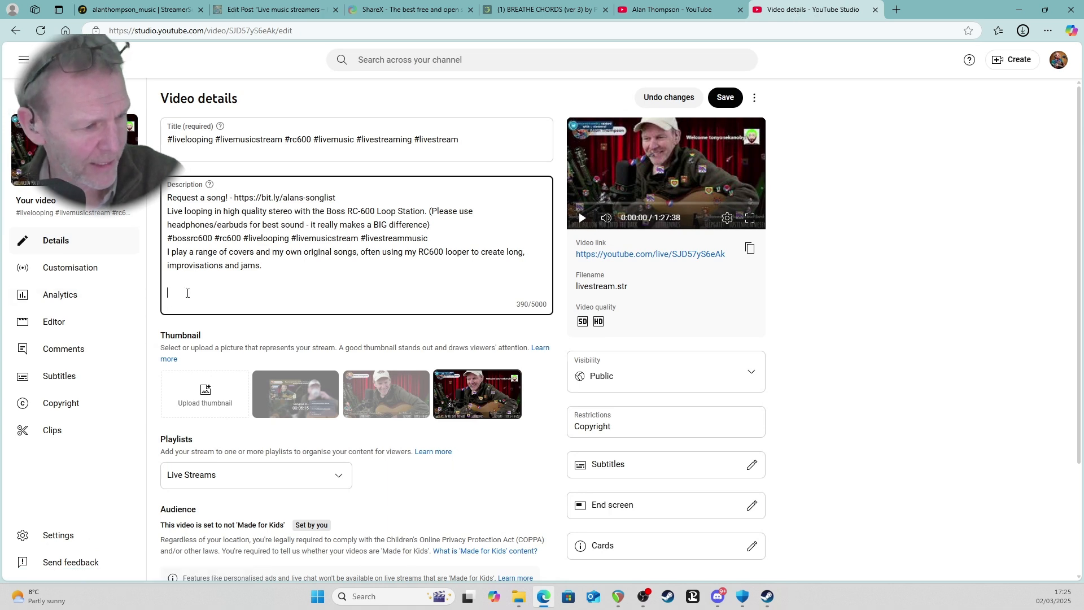
key("ctrl+v")
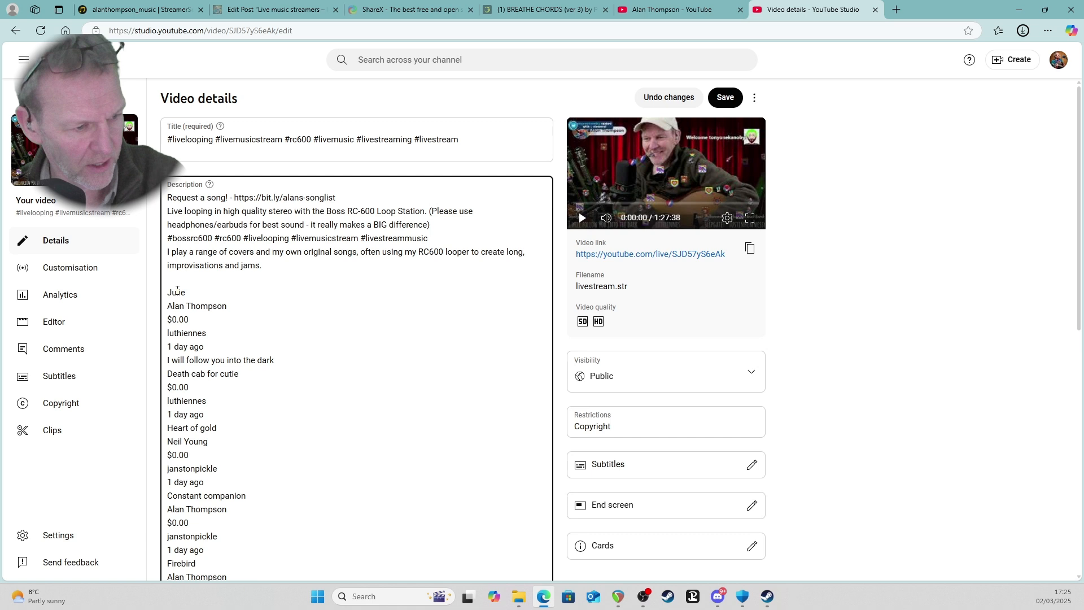
scroll(209, 336, "down", 1)
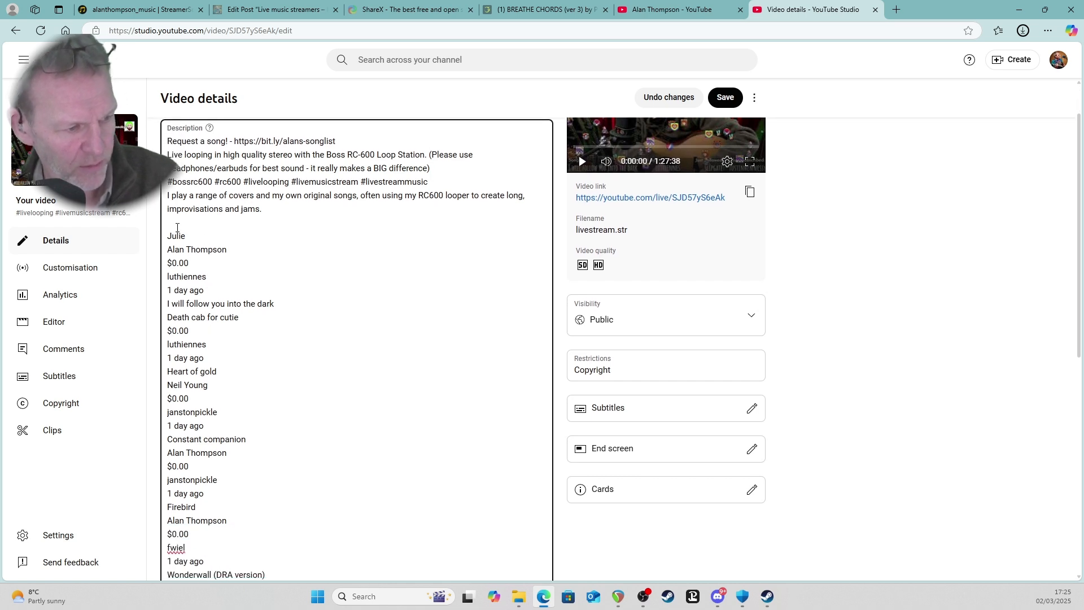
Replace the price, requester and date lines under Julie and I will follow you into the dark with blank lines.
left_click_drag(199, 276, 217, 291)
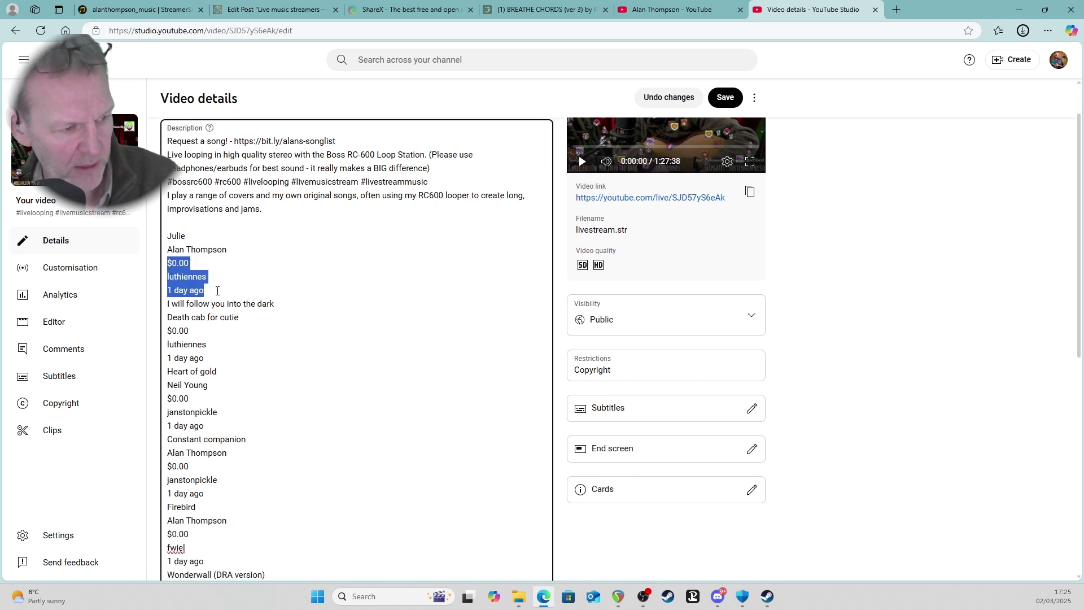
key("BackSpace")
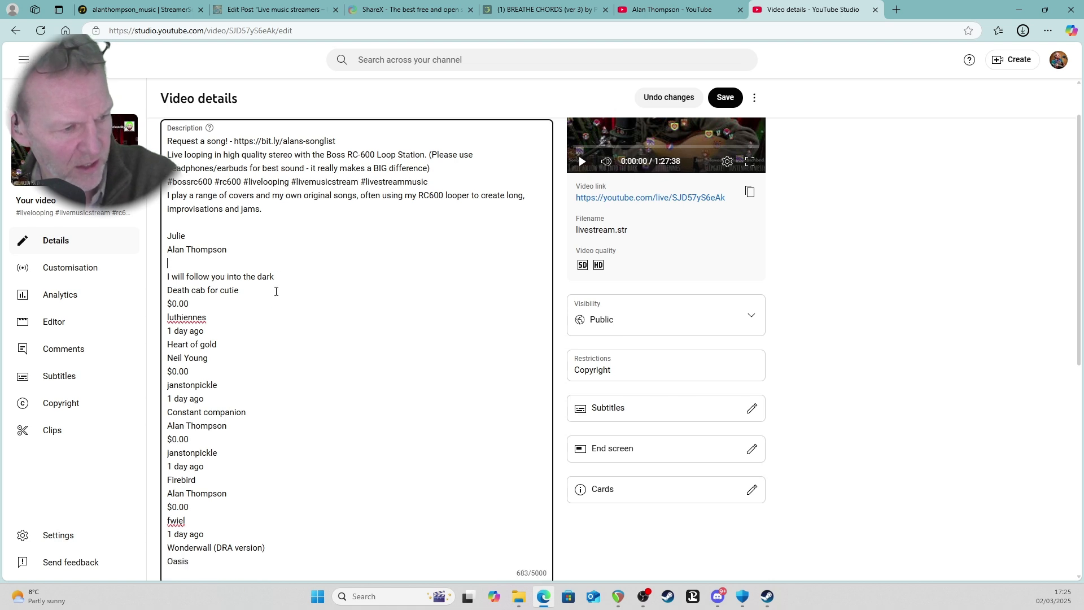
left_click_drag(175, 302, 215, 363)
key("BackSpace")
key("BackSpace")
key("BackSpace")
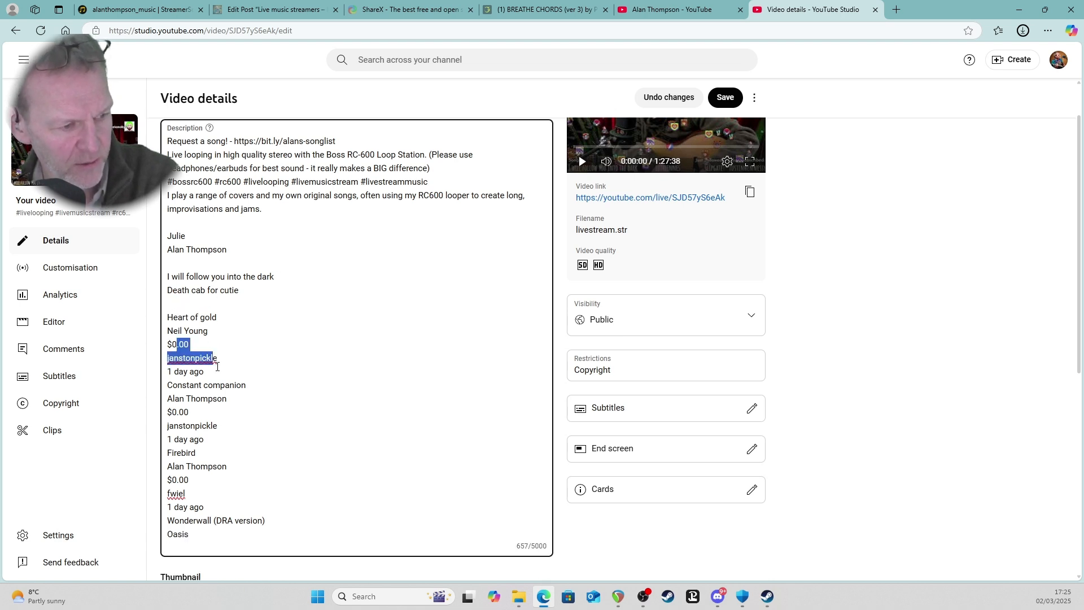
Clear the price, requester and date lines under Heart of gold and Constant companion, leaving a blank line after each.
key("BackSpace")
key("BackSpace")
key("BackSpace")
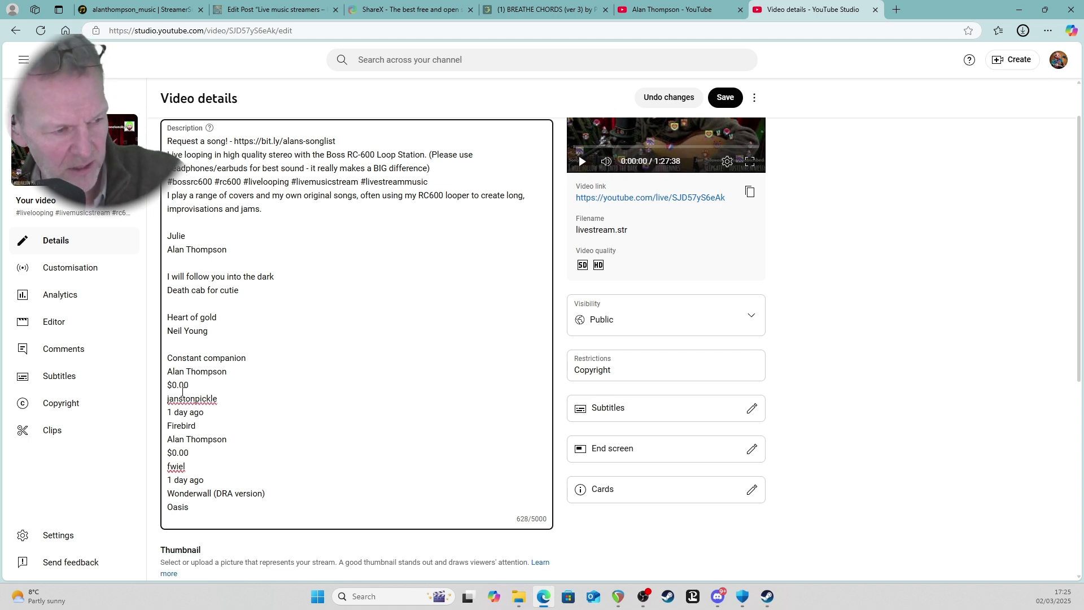
left_click_drag(182, 384, 212, 415)
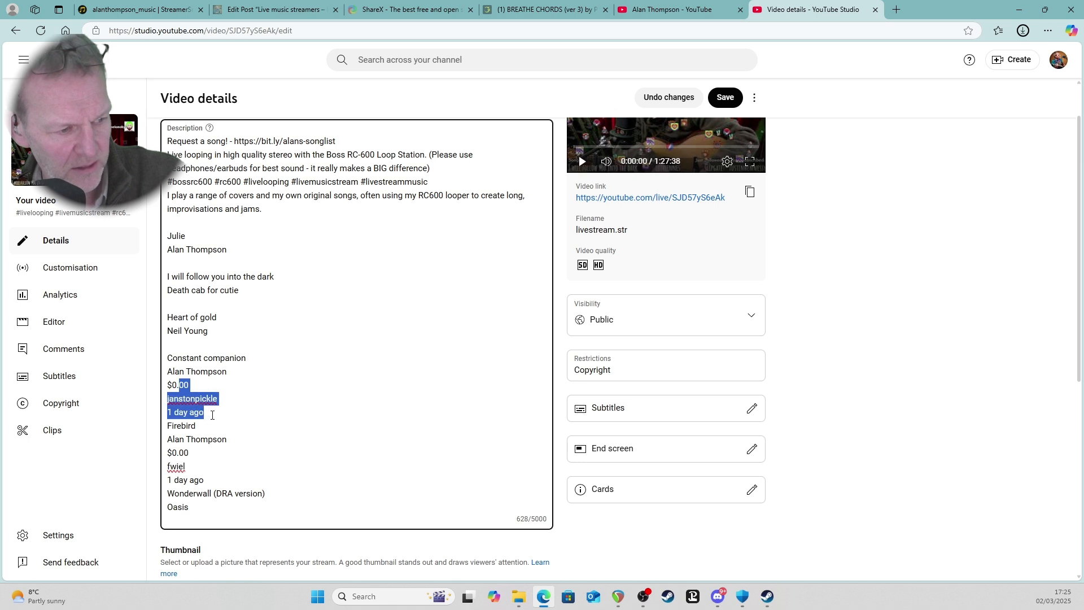
key("BackSpace")
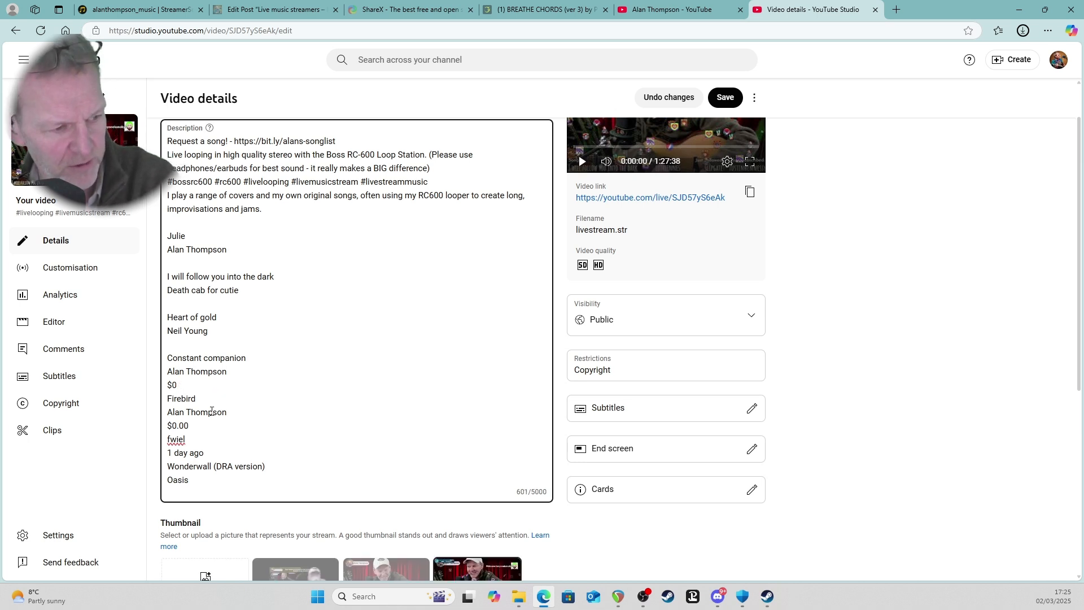
key("BackSpace")
key("Return")
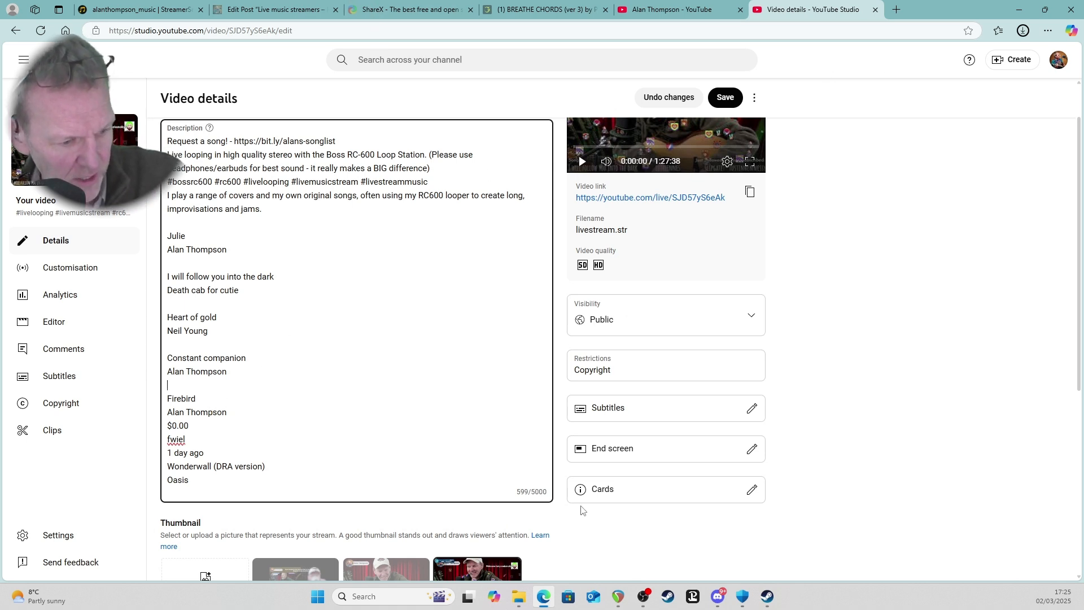
Copy the whole text of set_list_2025-03-01_10-00-12 from the Set Lists folder and paste it over the song rows in the description.
left_click(521, 591)
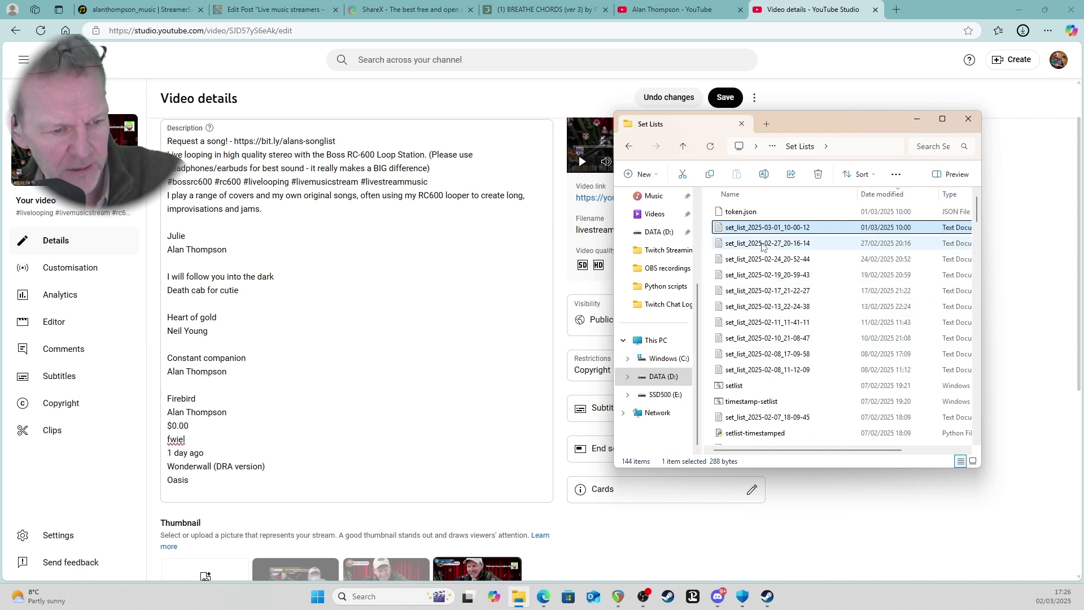
double_click(759, 228)
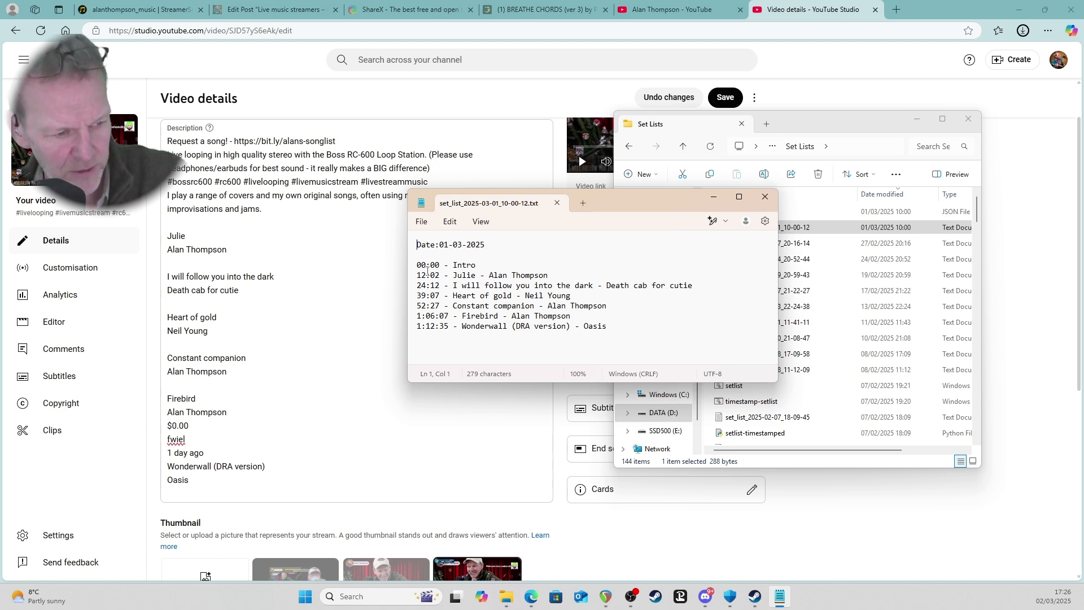
left_click_drag(417, 243, 630, 334)
key("ctrl+c")
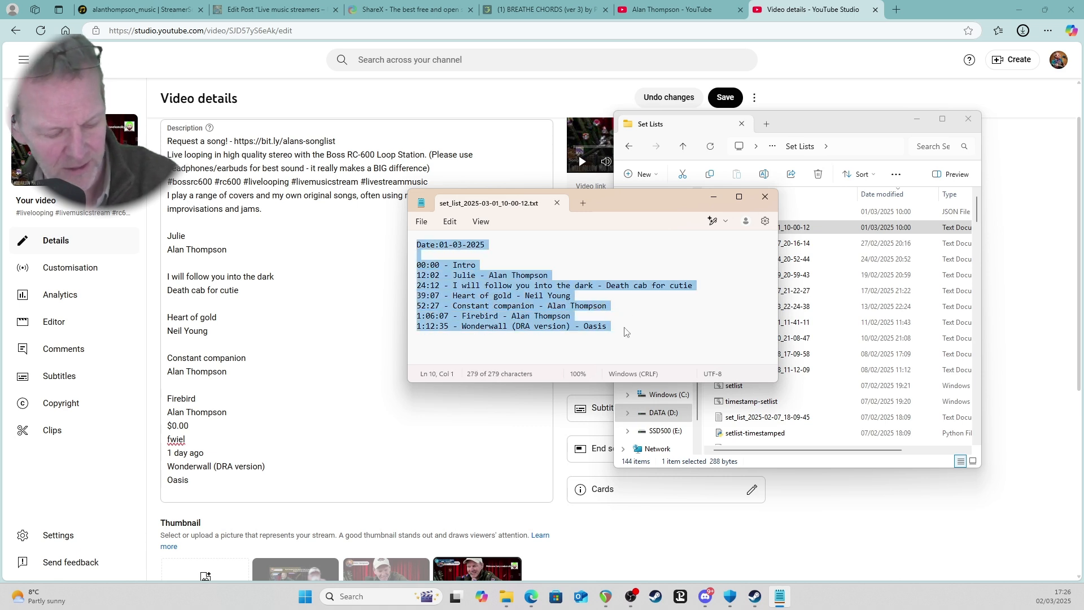
left_click(226, 276)
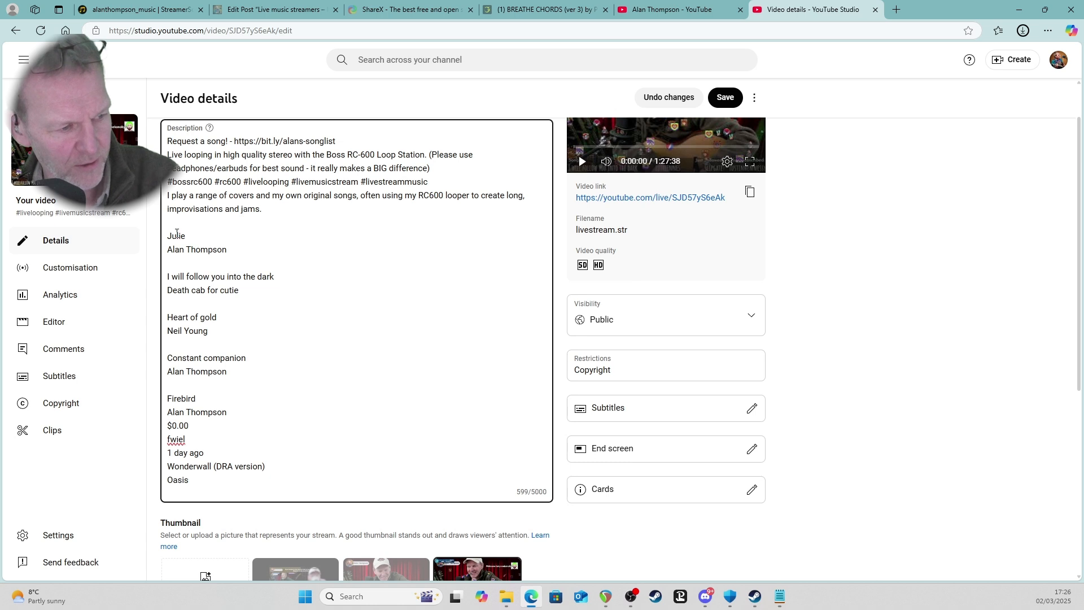
left_click_drag(172, 235, 346, 495)
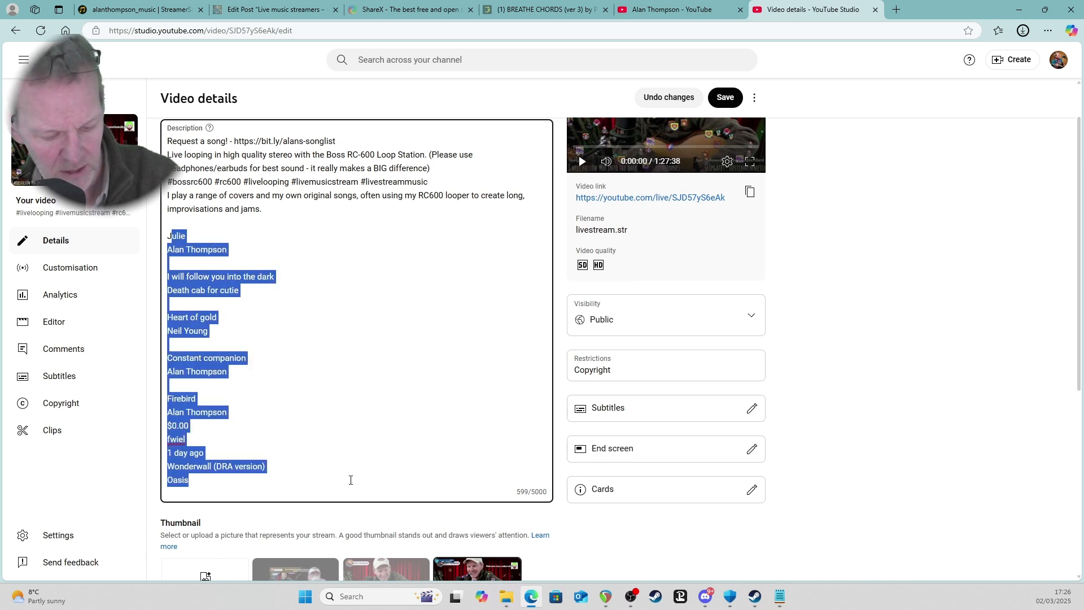
key("ctrl+v")
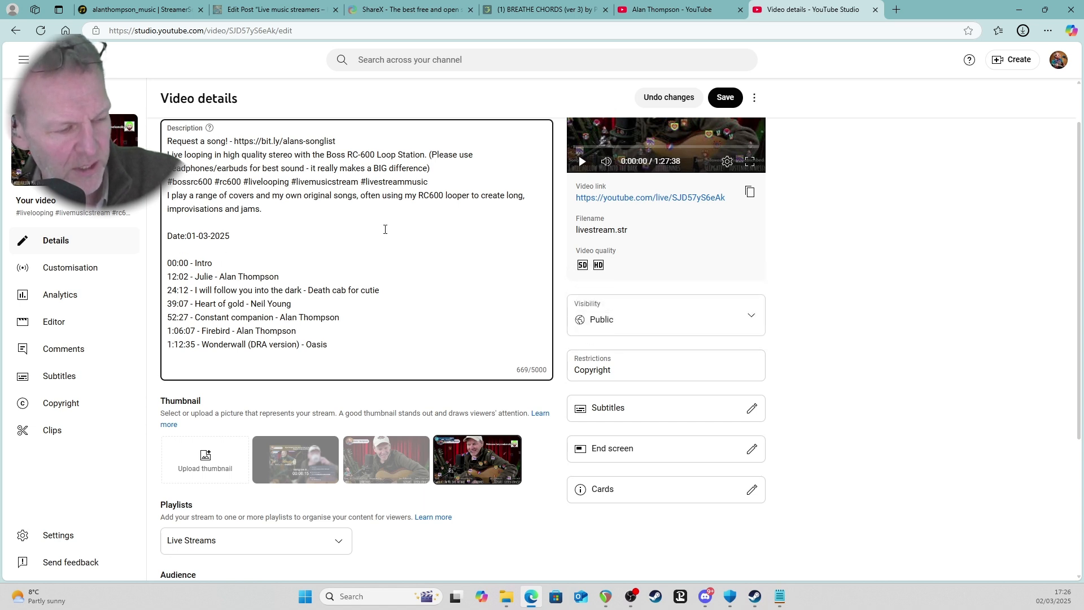
Open the stream's watch page, play it from the 1:12:35 Wonderwall timestamp in the description and unmute the player.
left_click(618, 197)
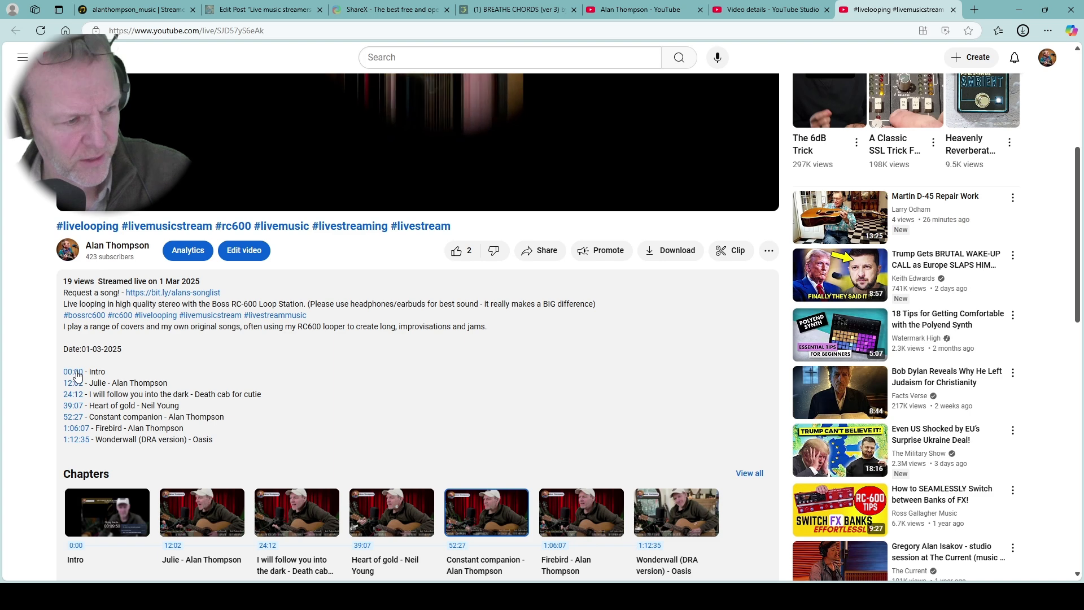
left_click(75, 440)
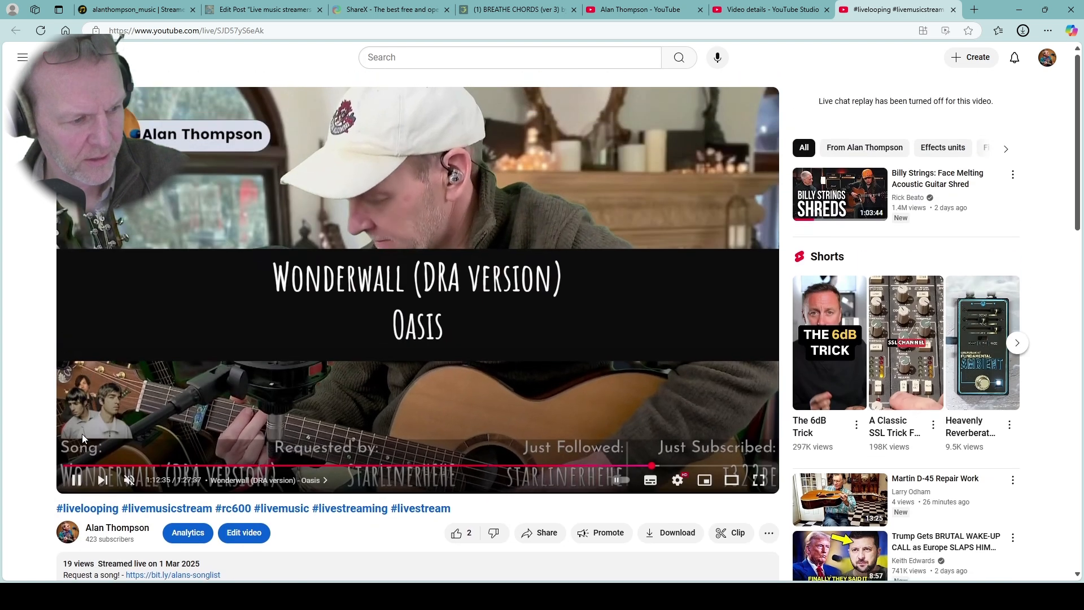
left_click(130, 480)
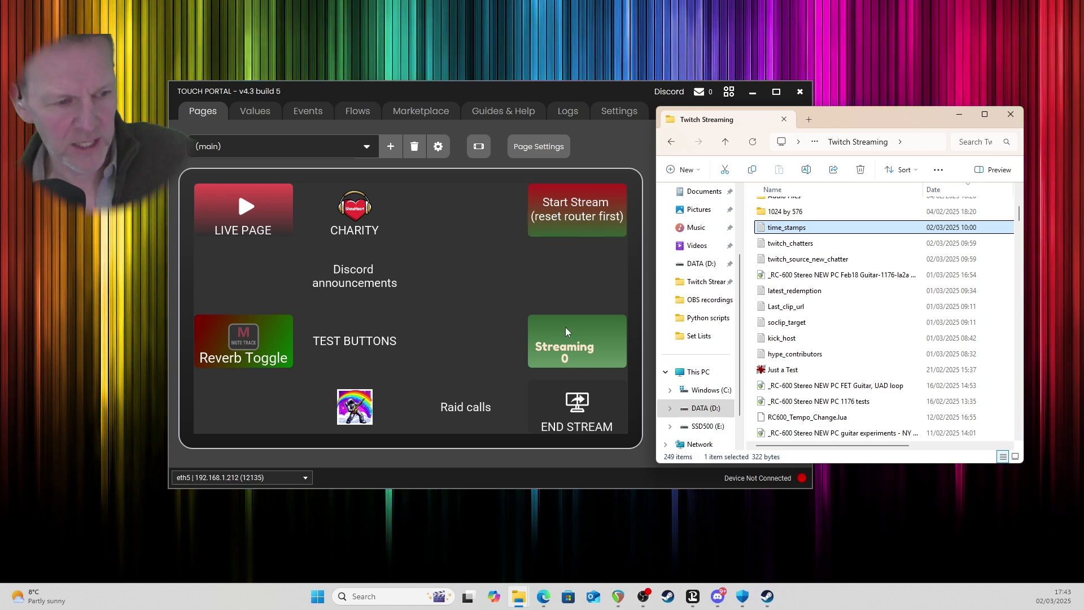
In Touch Portal, open the Start Stream button for editing and examine its pressed actions down to those writing to time_stamps.txt.
left_click(576, 210)
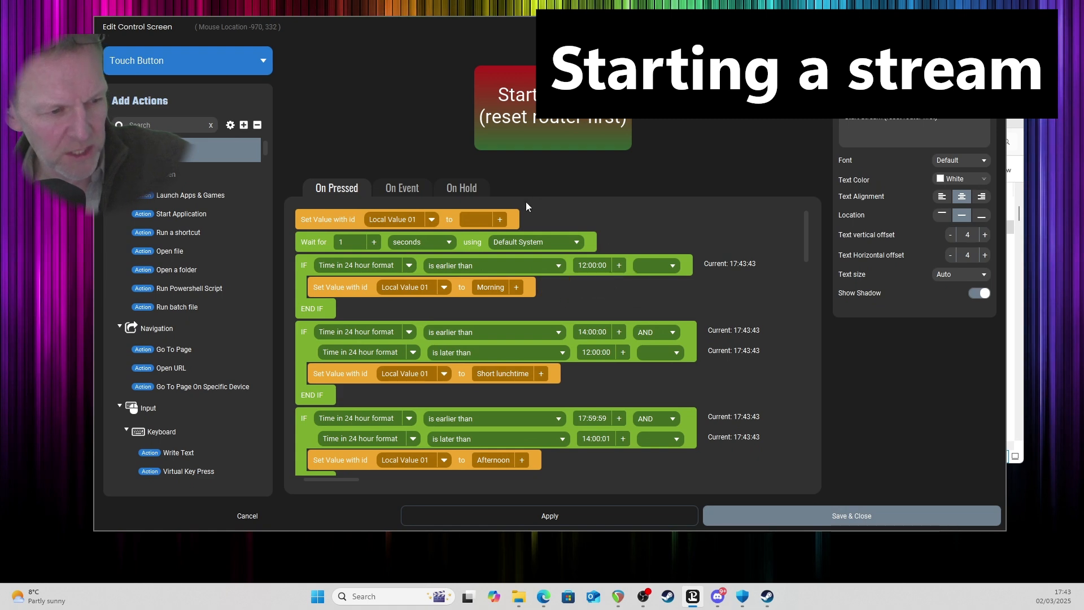
scroll(535, 327, "down", 10)
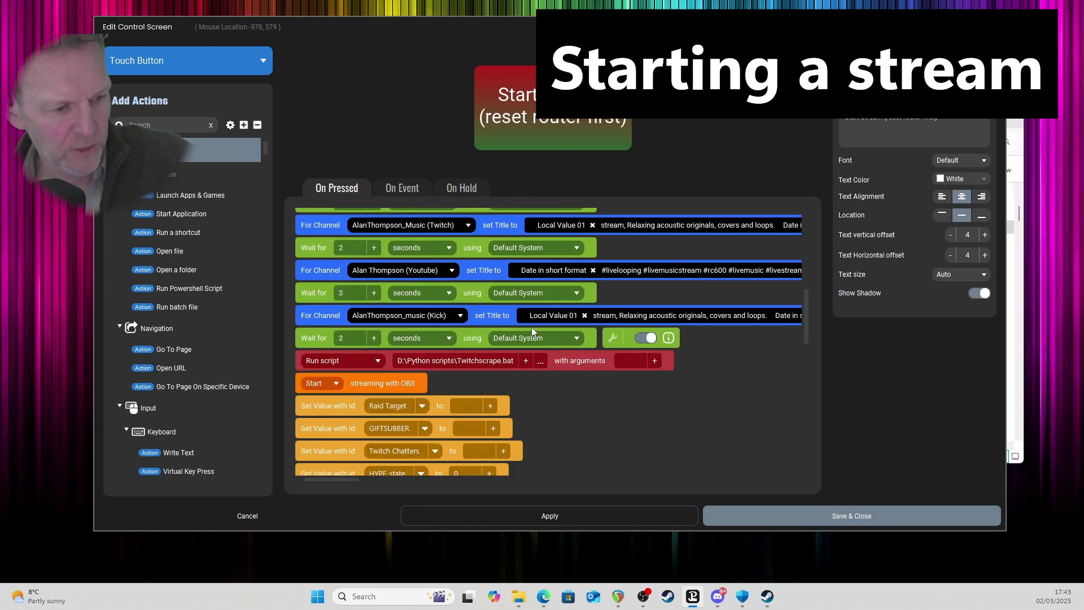
scroll(528, 330, "down", 8)
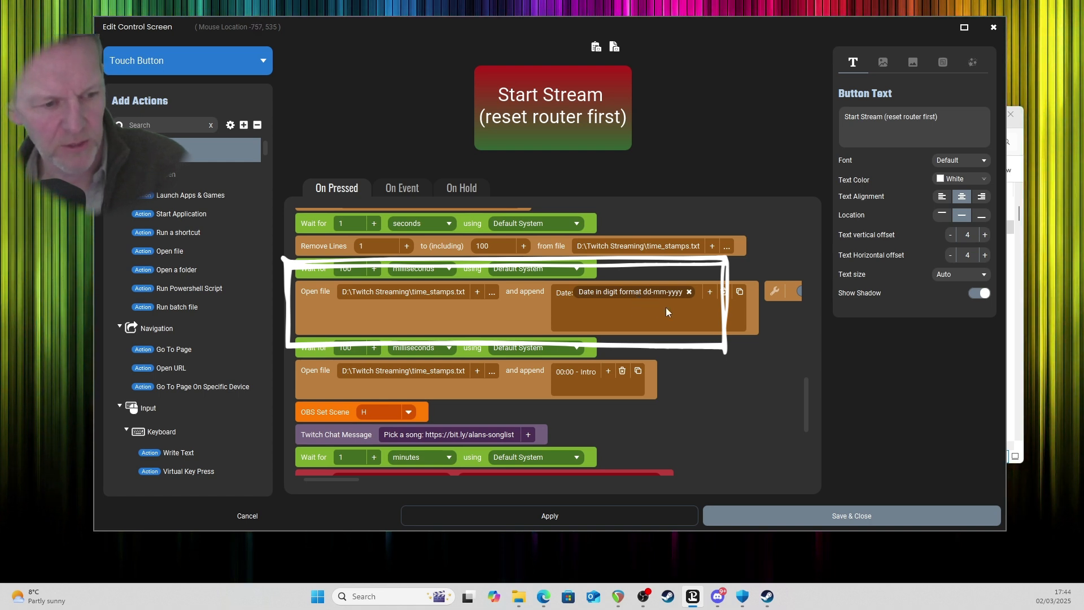
Look through the OBS and Date & Time dynamic text variables available for the date line appended to time_stamps.txt.
left_click(710, 290)
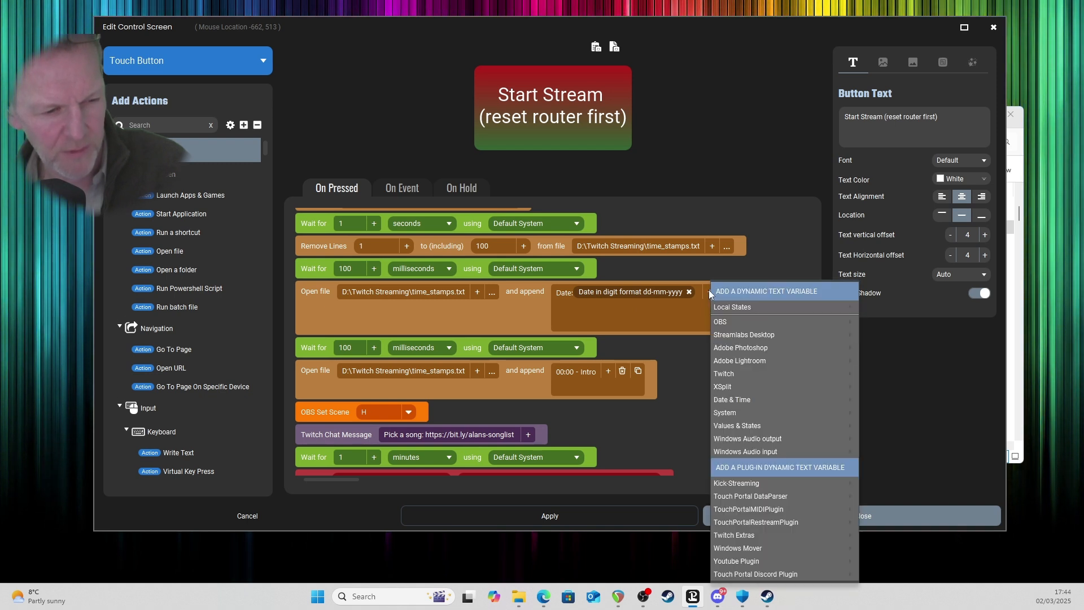
mouse_move(748, 322)
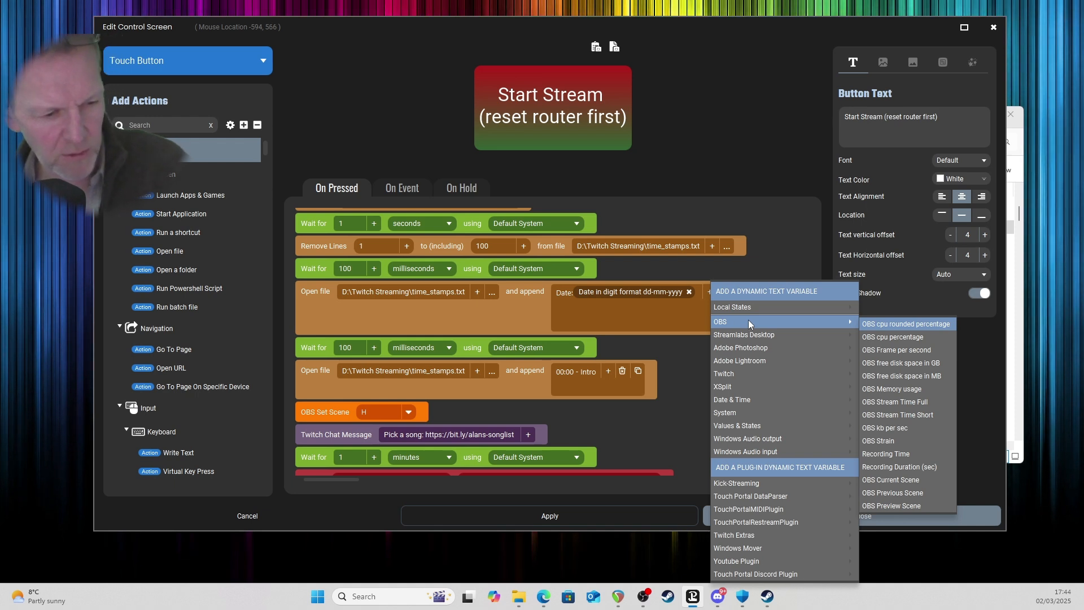
mouse_move(783, 400)
mouse_move(875, 400)
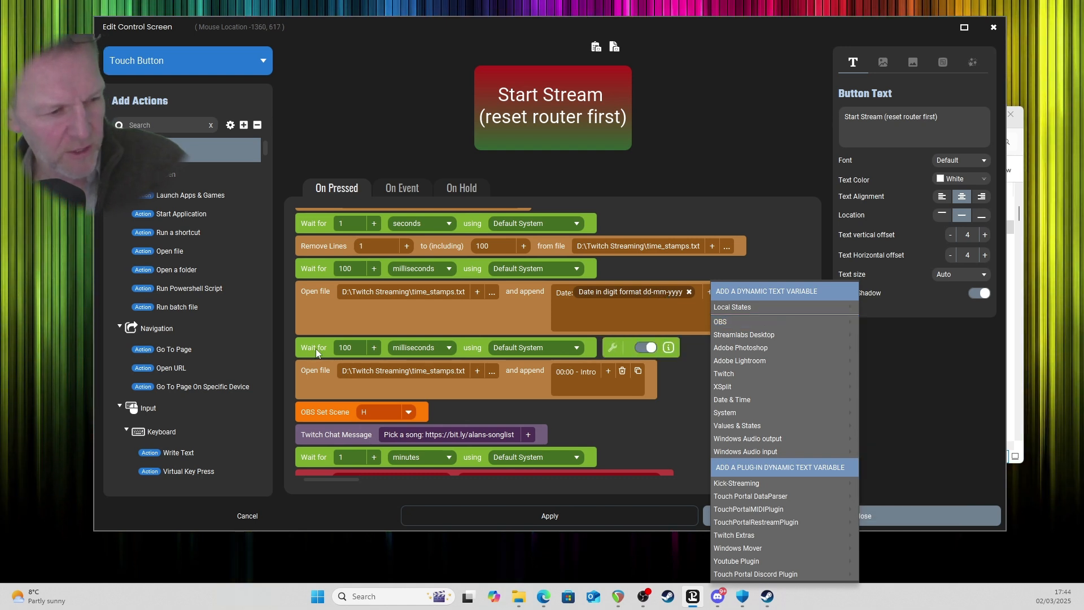
left_click(316, 348)
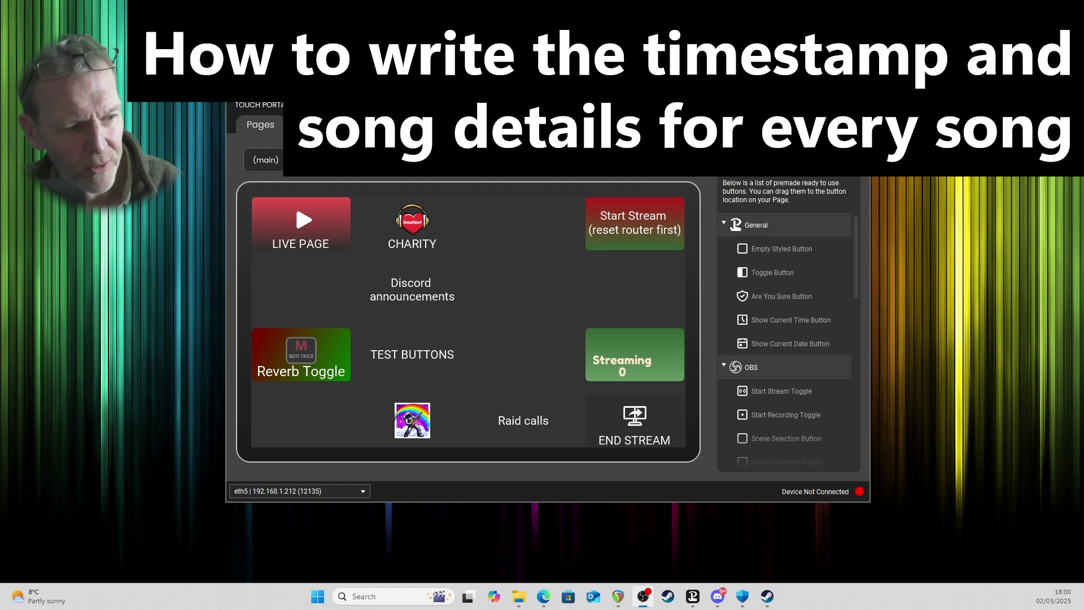
Show the OBS and Reaper deck page and enlarge the Touch Portal window.
left_click(263, 160)
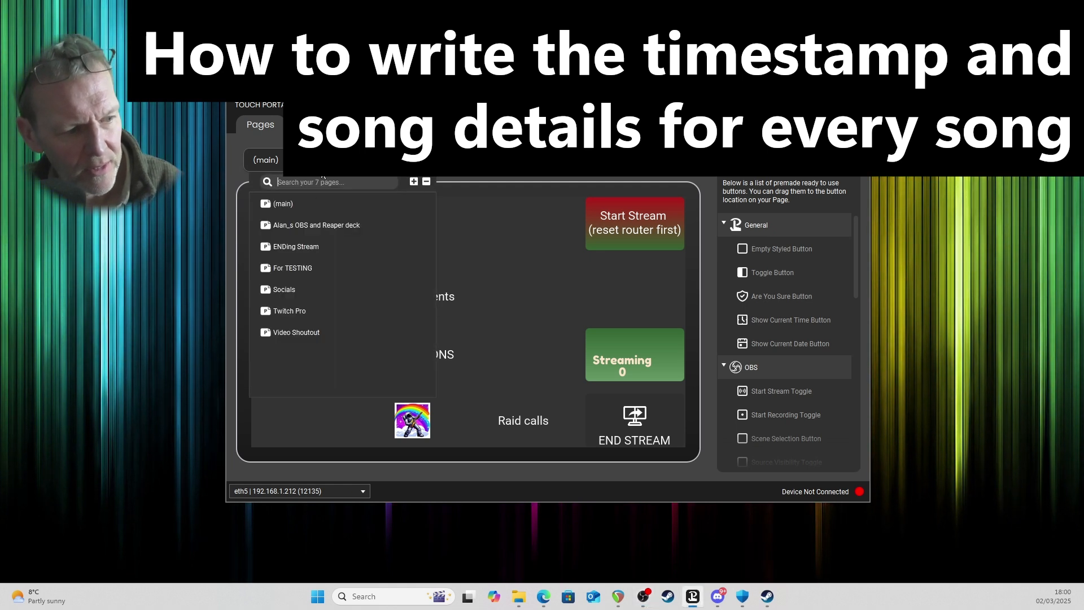
left_click(327, 225)
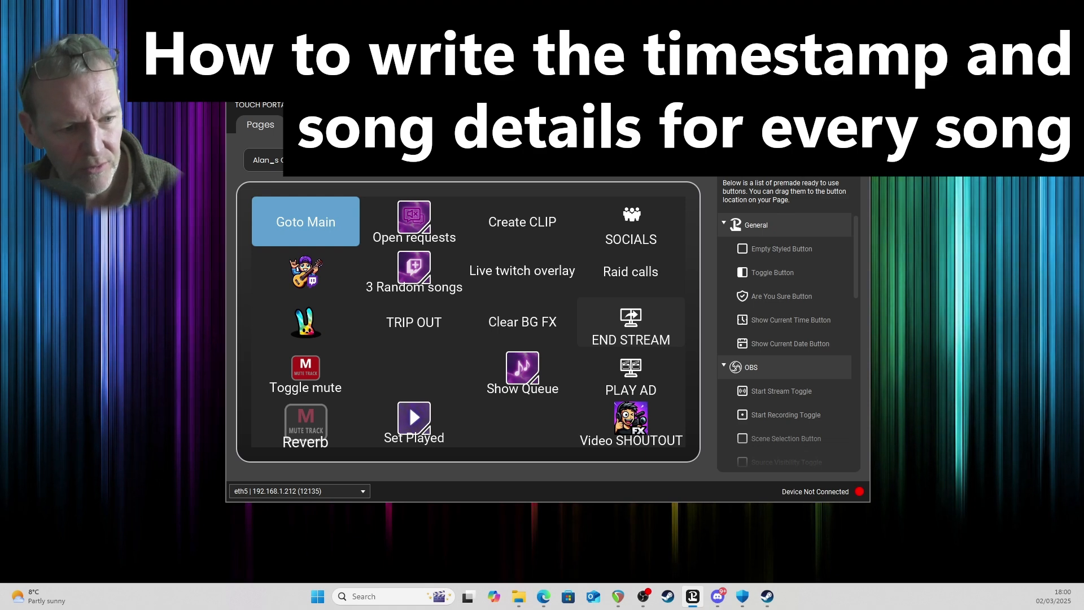
left_click_drag(870, 96, 1012, 26)
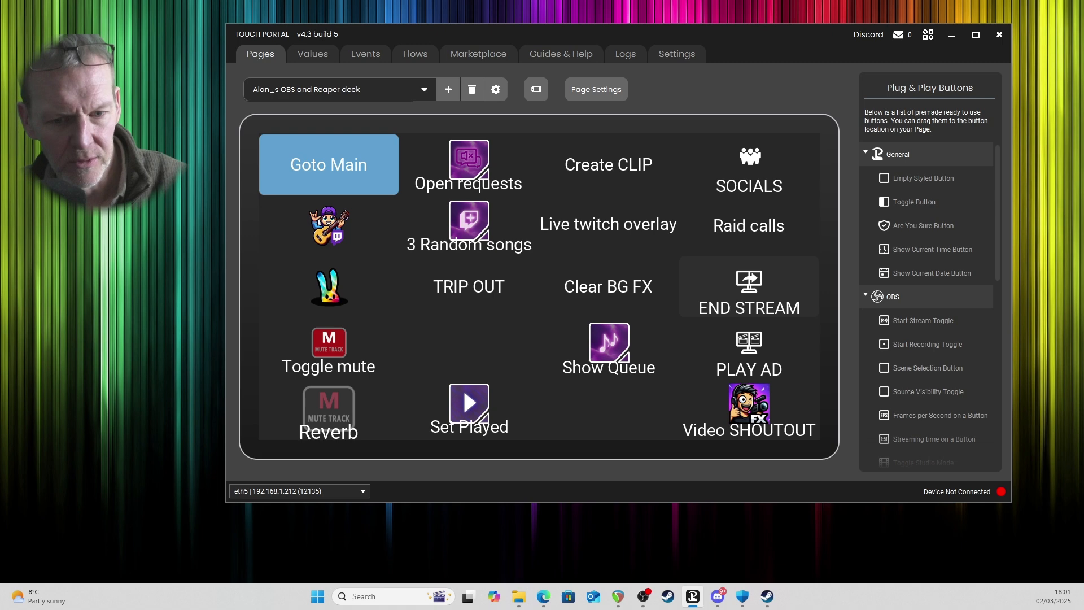
left_click_drag(1083, 47, 603, 59)
left_click(885, 158)
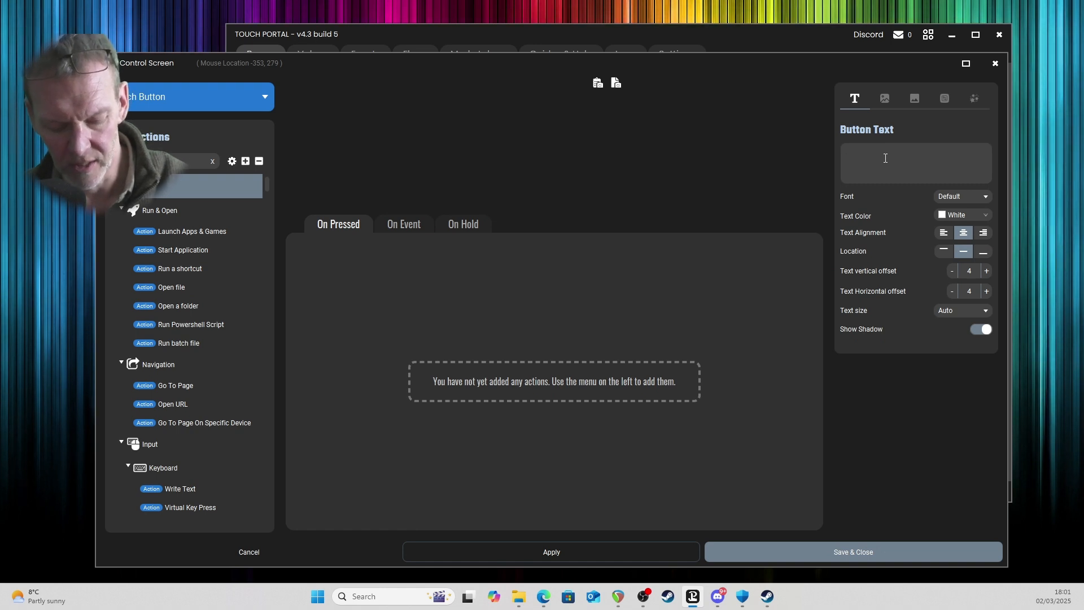
type("Set list")
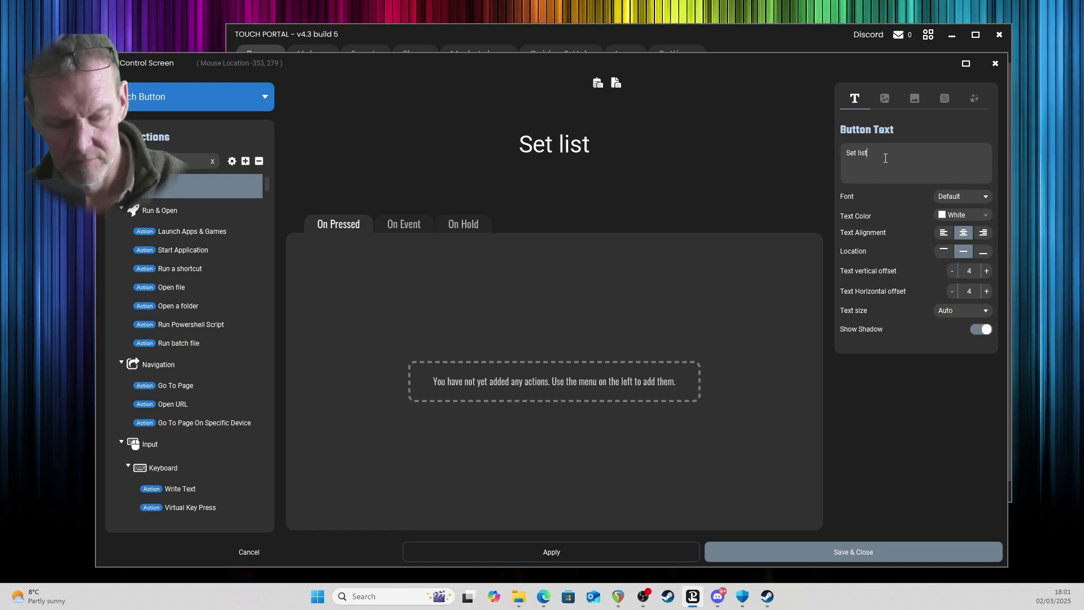
type(" marker")
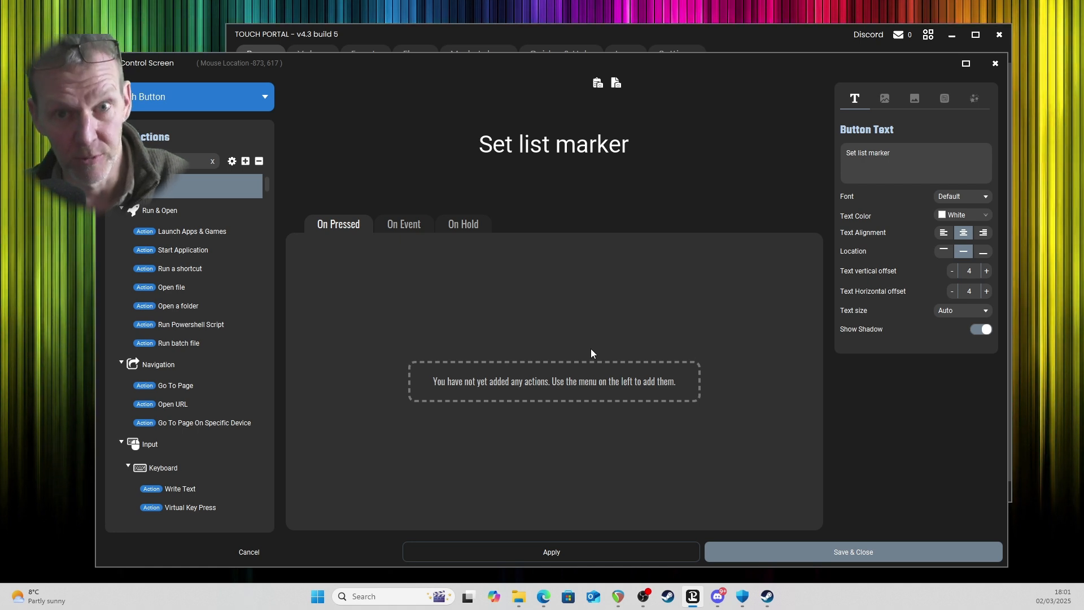
left_click(269, 553)
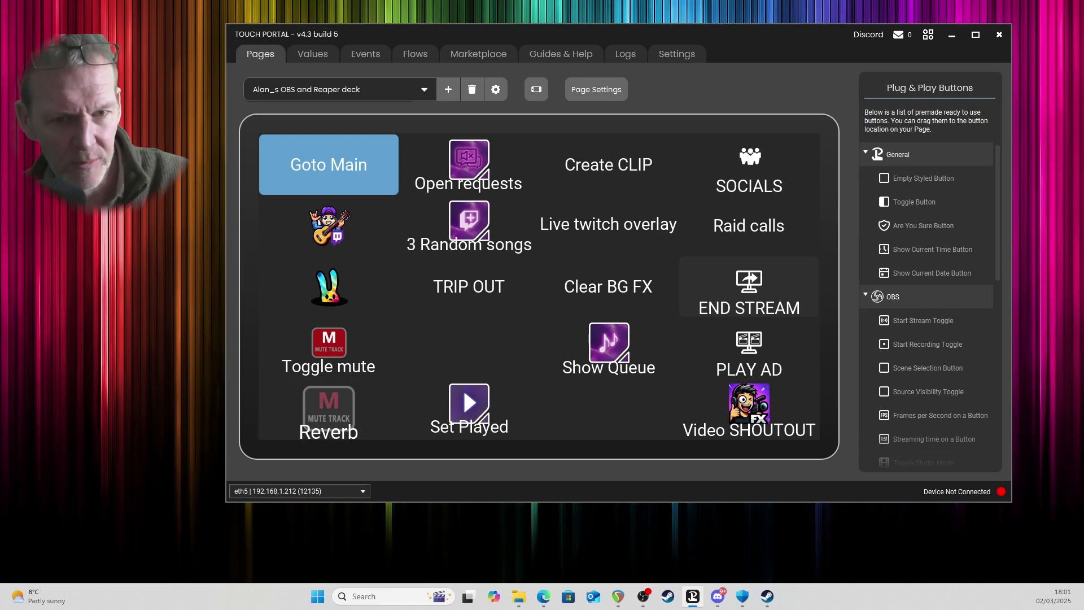
Open the Reverb button for editing and examine its pressed actions down to the song lookup and time_stamps.txt entries.
left_click_drag(1083, 63, 722, 32)
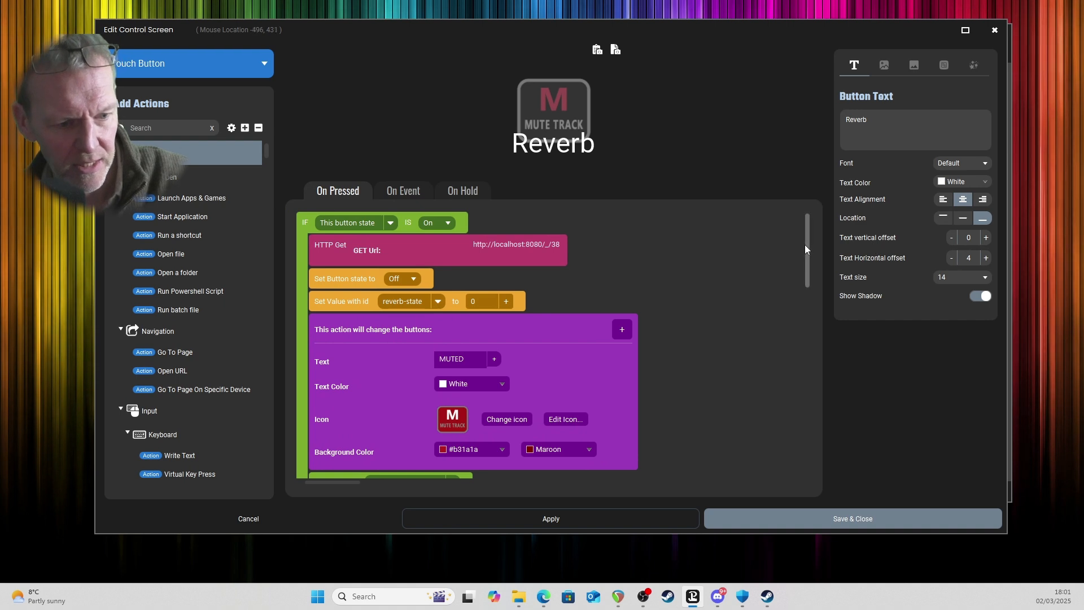
left_click_drag(807, 247, 800, 314)
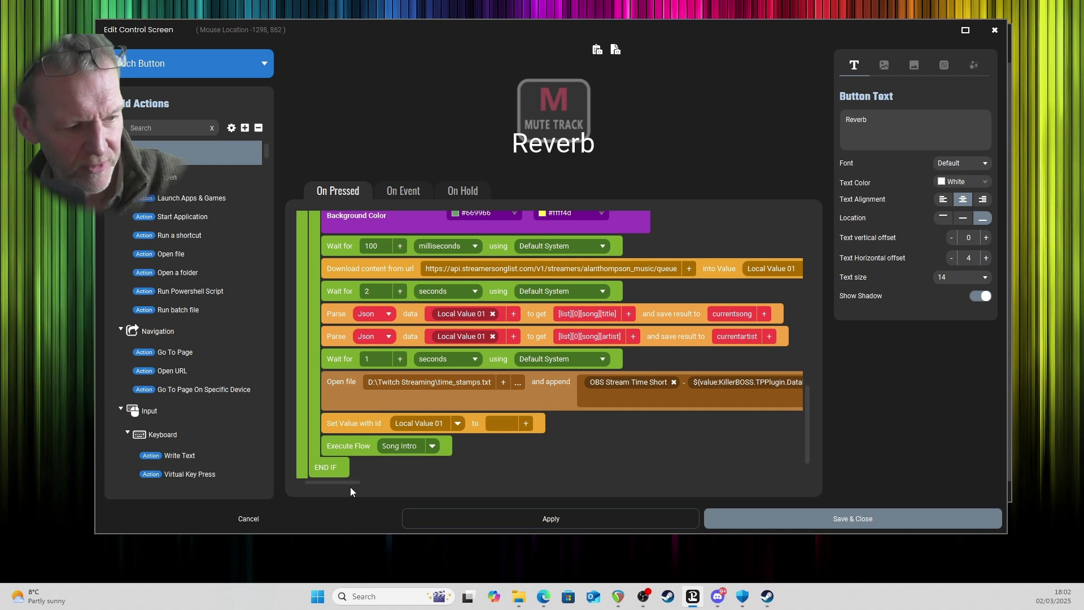
Look through the Local Values available as the target for the Reverb button's downloaded song queue, and leave the button editor without saving.
left_click_drag(350, 482, 365, 484)
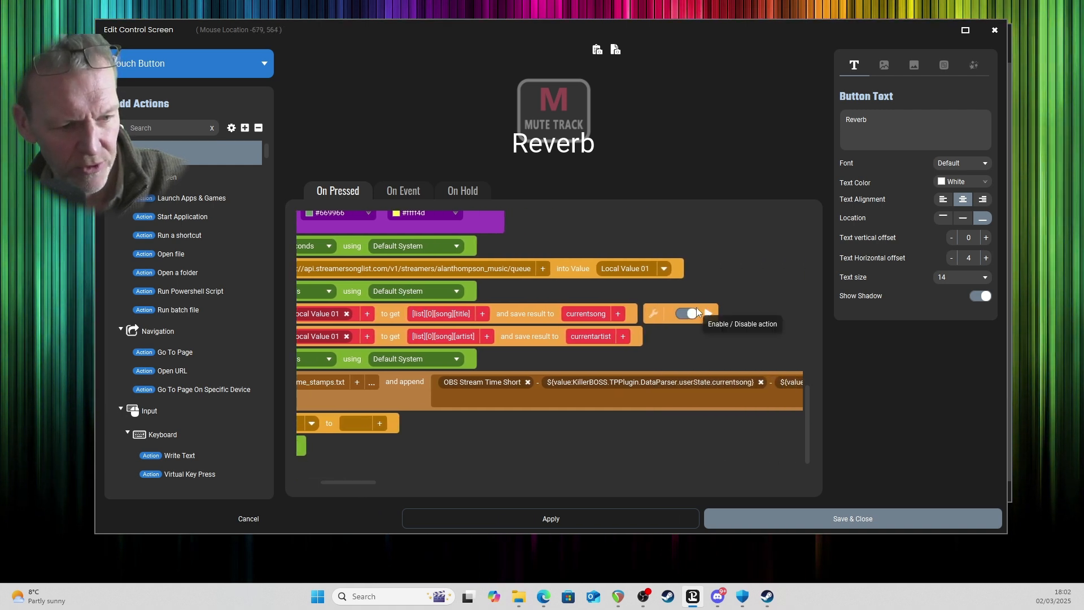
left_click(662, 269)
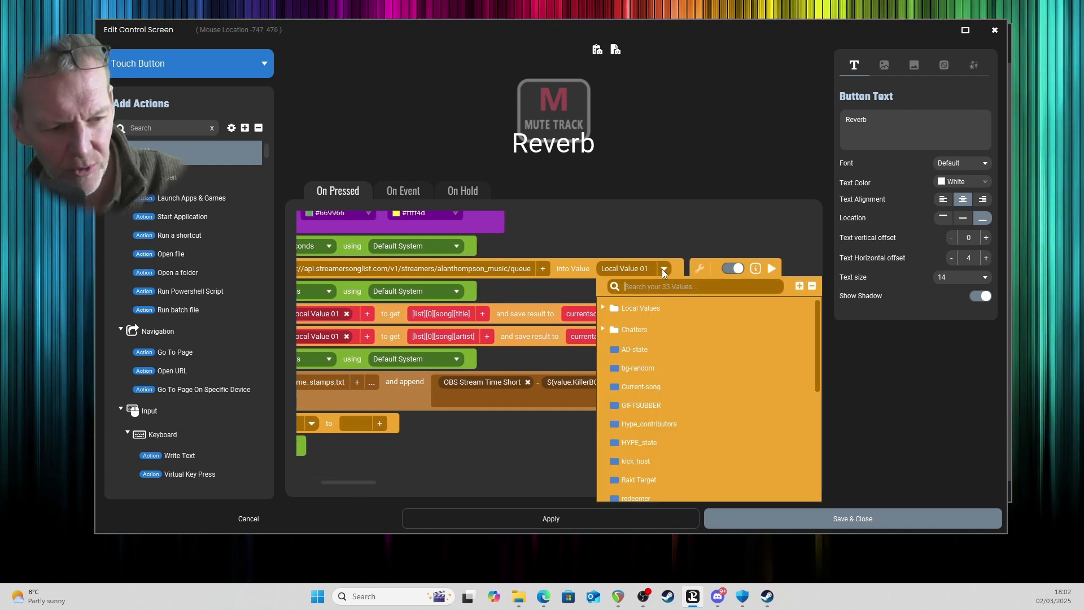
left_click(799, 287)
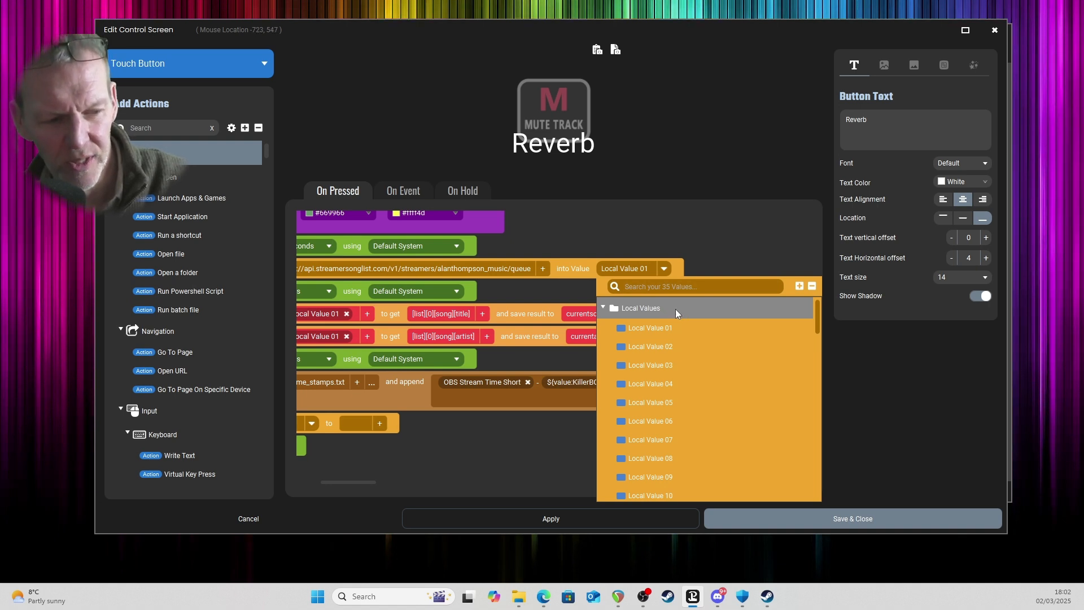
scroll(681, 401, "down", 10)
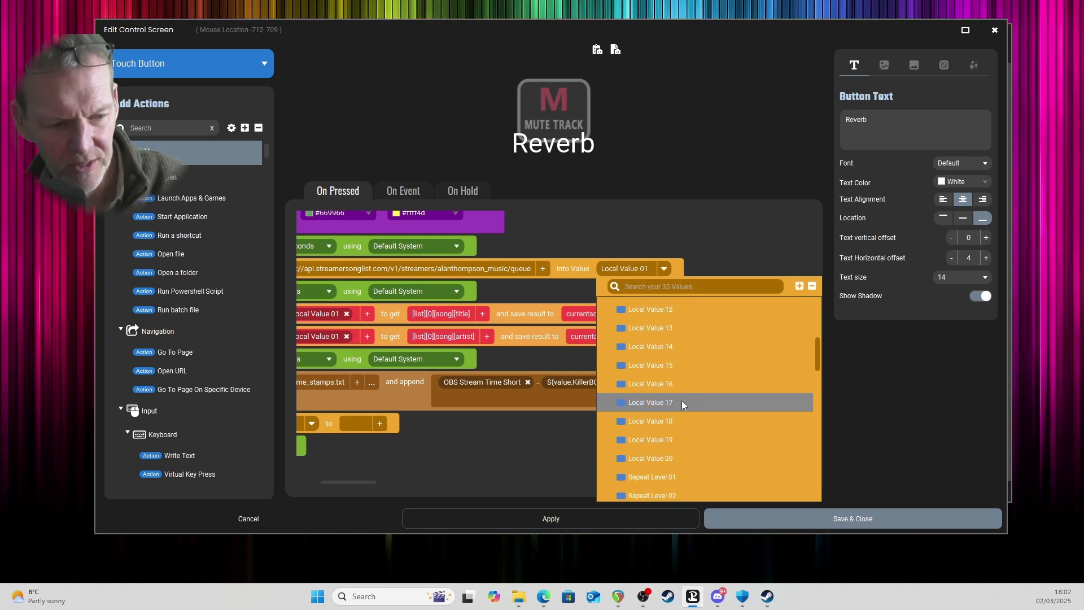
scroll(682, 401, "up", 10)
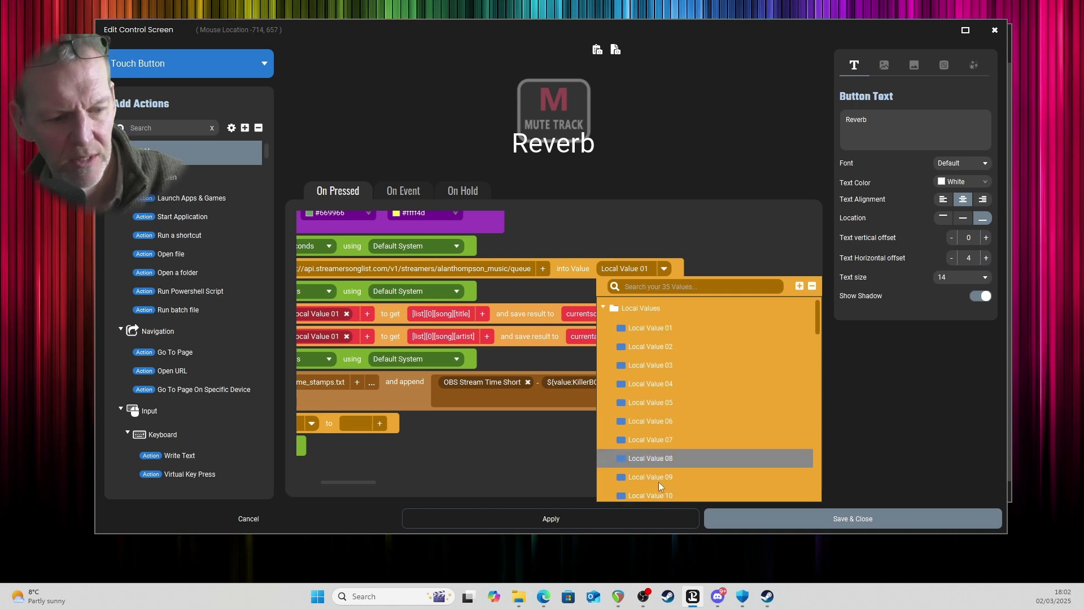
left_click(269, 517)
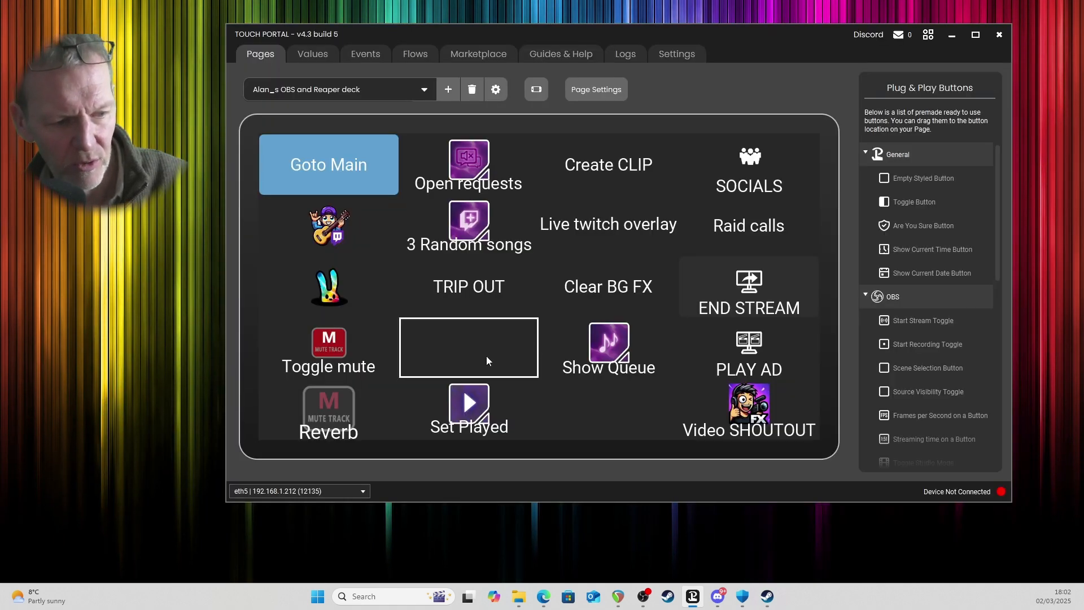
Reopen the Reverb button and examine the full line appended to time_stamps.txt, from the OBS stream time to the current song and artist values.
left_click(341, 405)
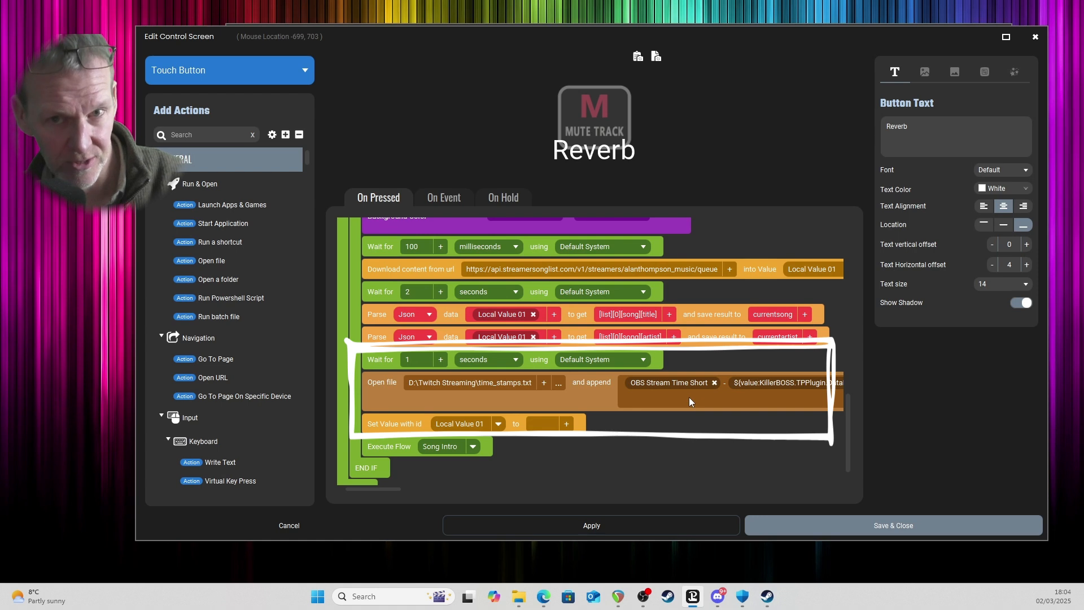
left_click_drag(383, 489, 419, 489)
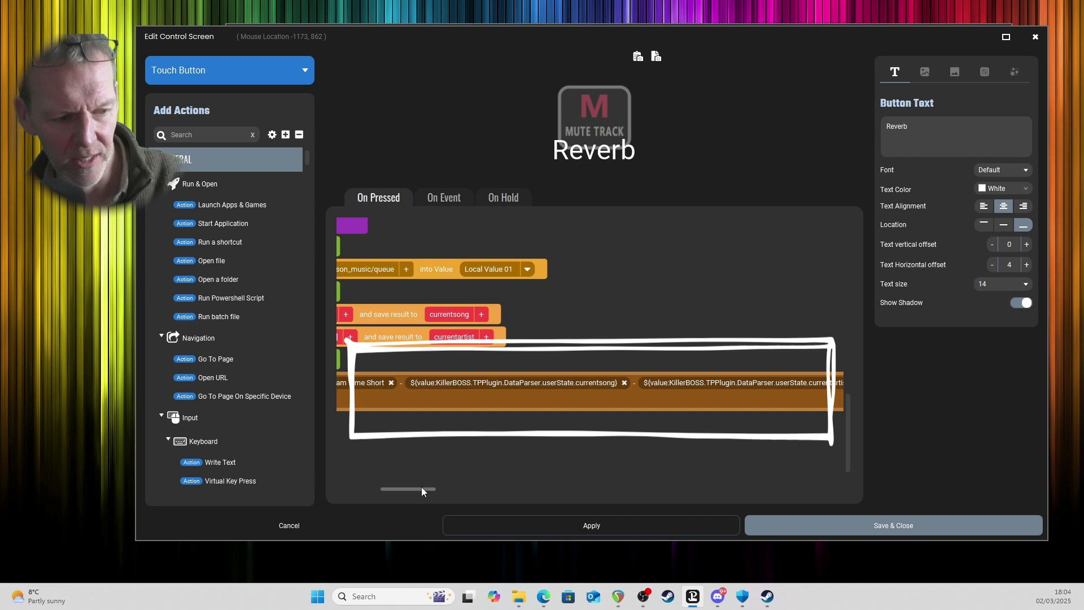
left_click_drag(422, 488, 443, 489)
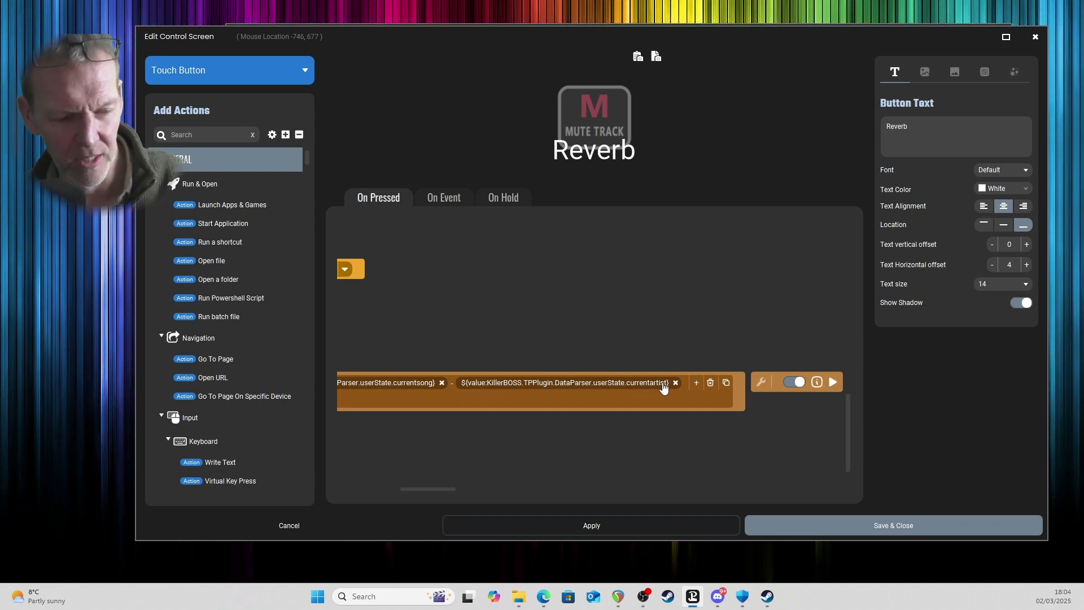
left_click_drag(438, 491, 383, 491)
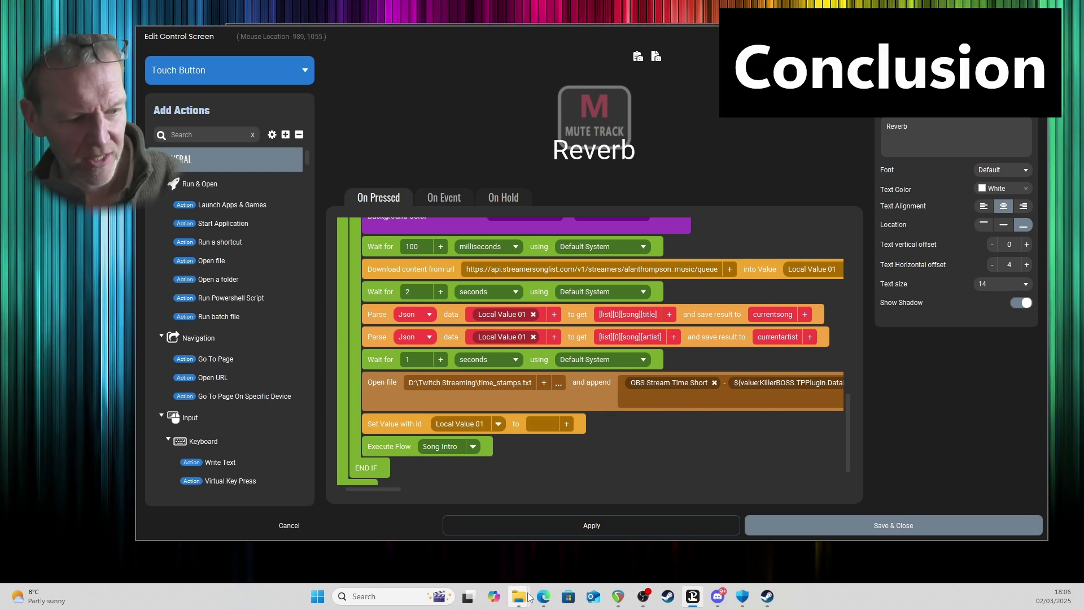
Switch to the Twitch Streaming folder in File Explorer and open the time_stamps text file.
mouse_move(521, 602)
left_click(503, 539)
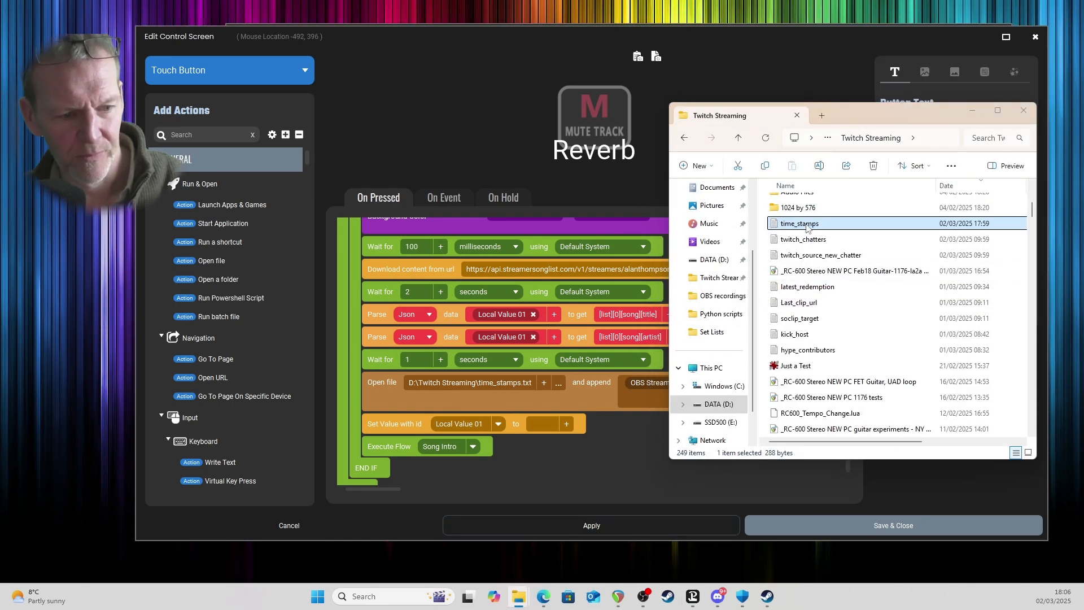
double_click(805, 226)
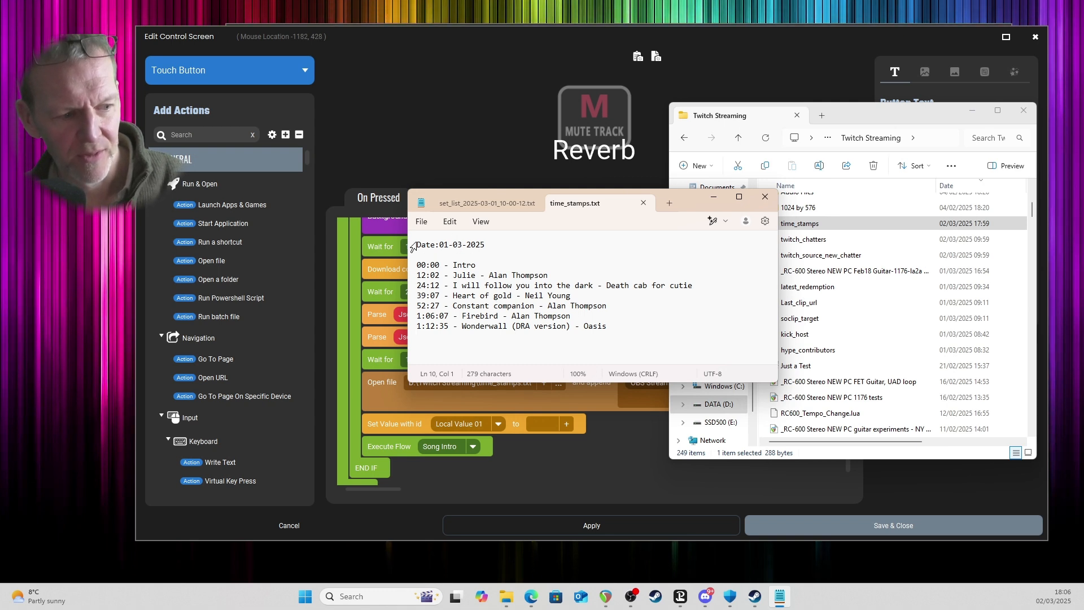
Go through the time_stamps.txt entries from the date and intro lines to the Wonderwall line, highlighting them along the way.
left_click_drag(419, 245, 465, 260)
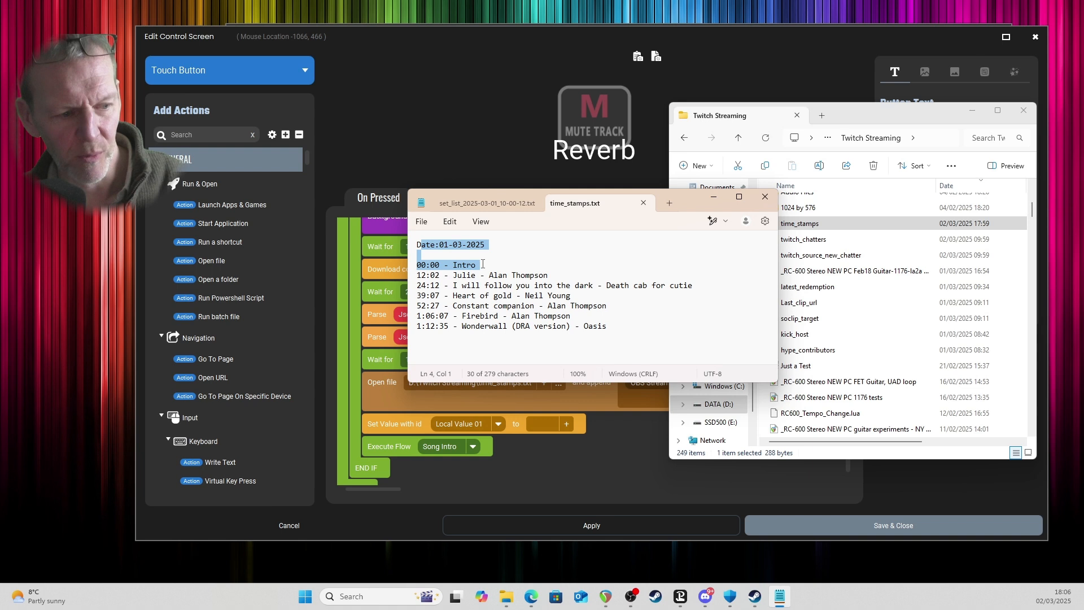
left_click_drag(431, 276, 498, 275)
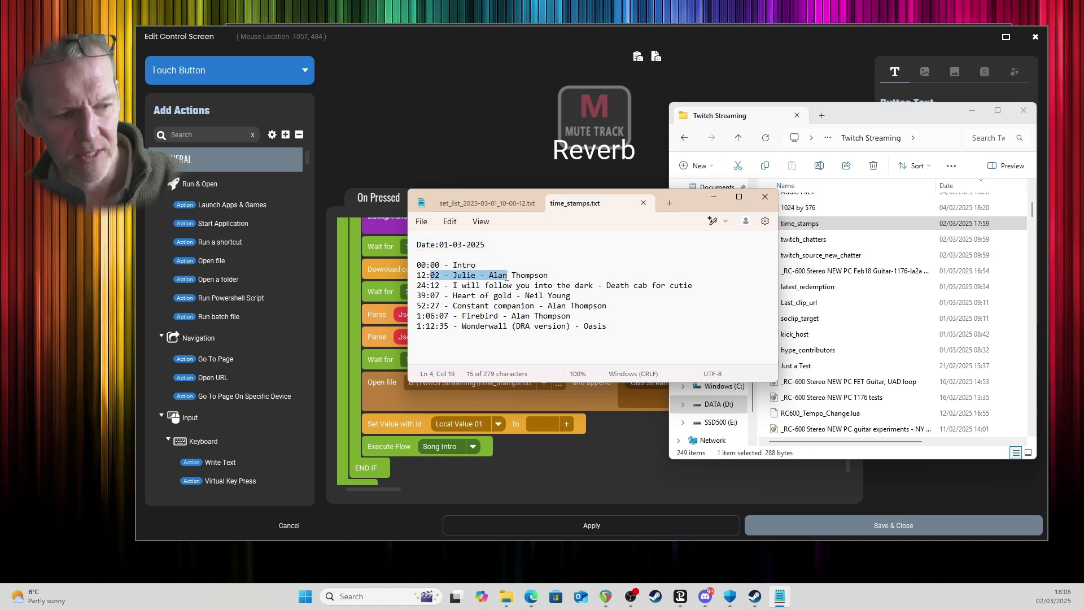
left_click_drag(430, 286, 541, 289)
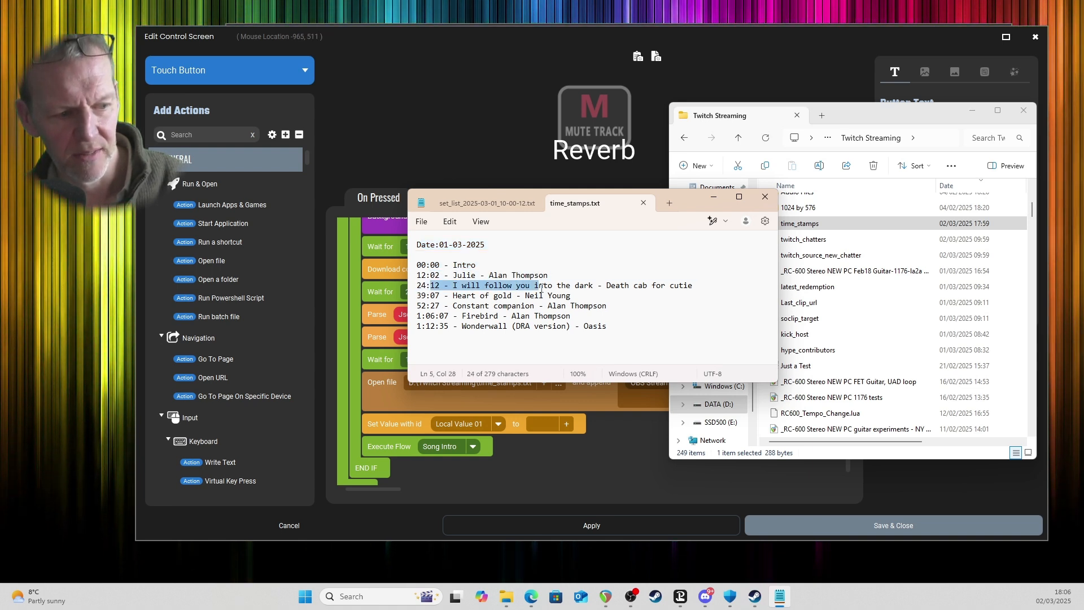
left_click_drag(430, 296, 509, 305)
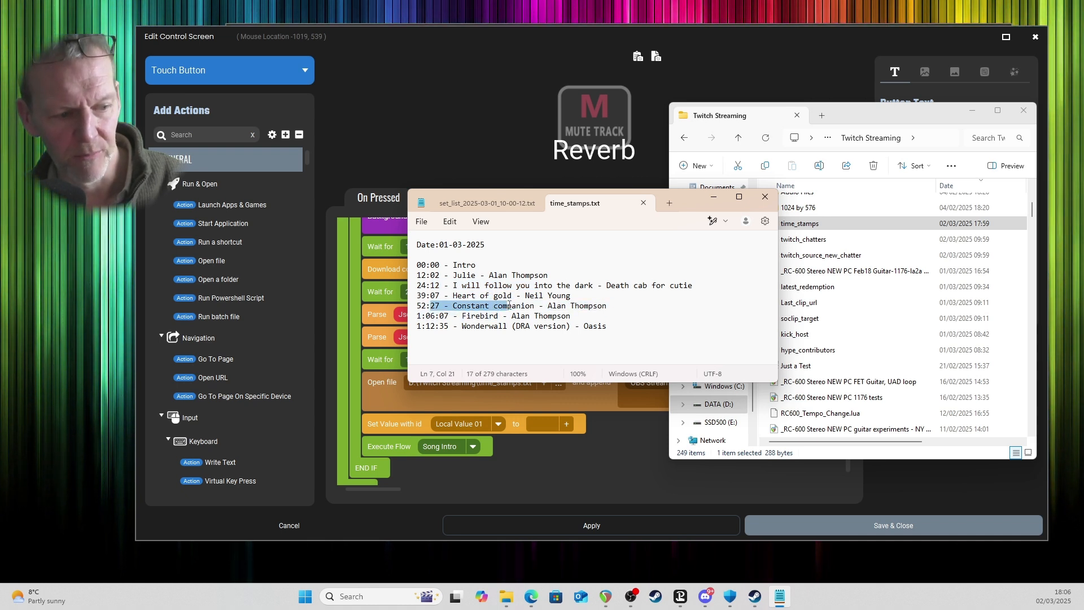
left_click_drag(430, 327, 556, 326)
left_click_drag(691, 206, 680, 209)
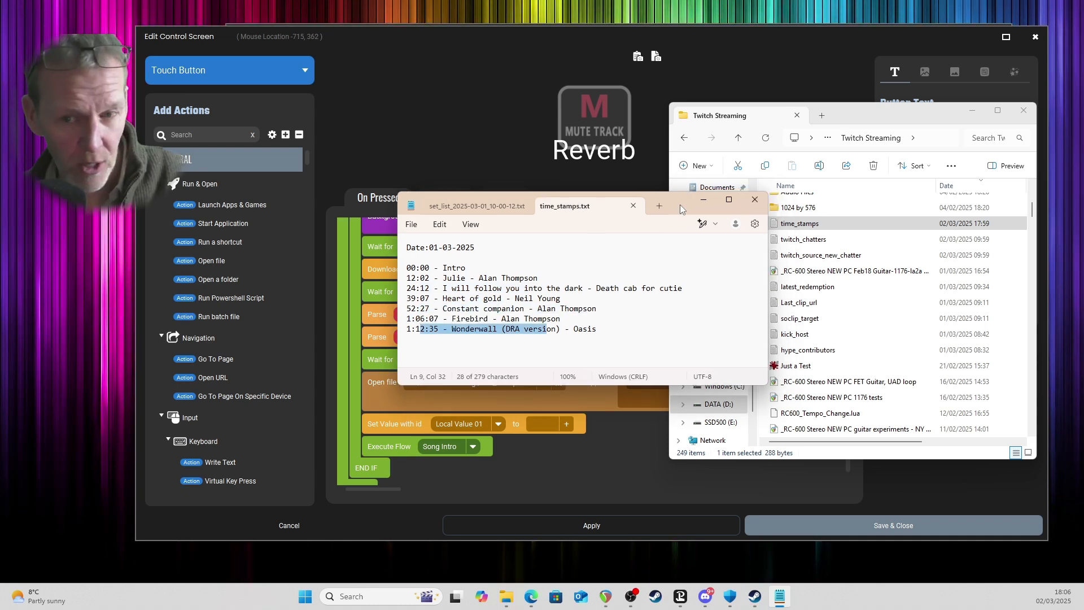